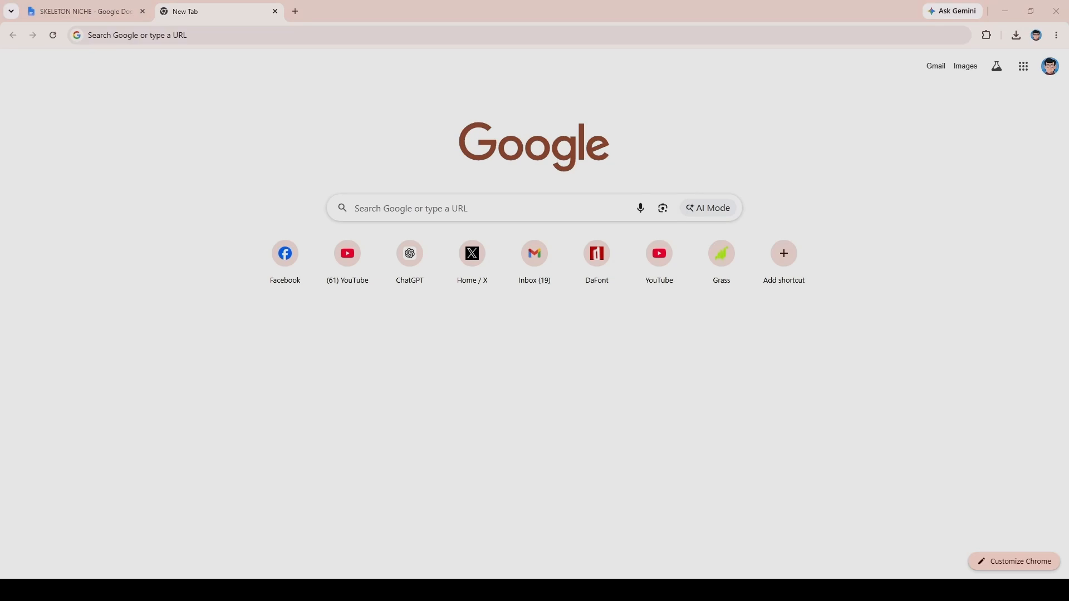
Copy the full Video Topic Generator prompt from the SKELETON NICHE document, ending with "Generate exactly 10 titles.".
{"action": "left_click", "coordinate": [131, 12]}
{"action": "scroll", "coordinate": [377, 212], "scroll_direction": "down", "scroll_amount": 5}
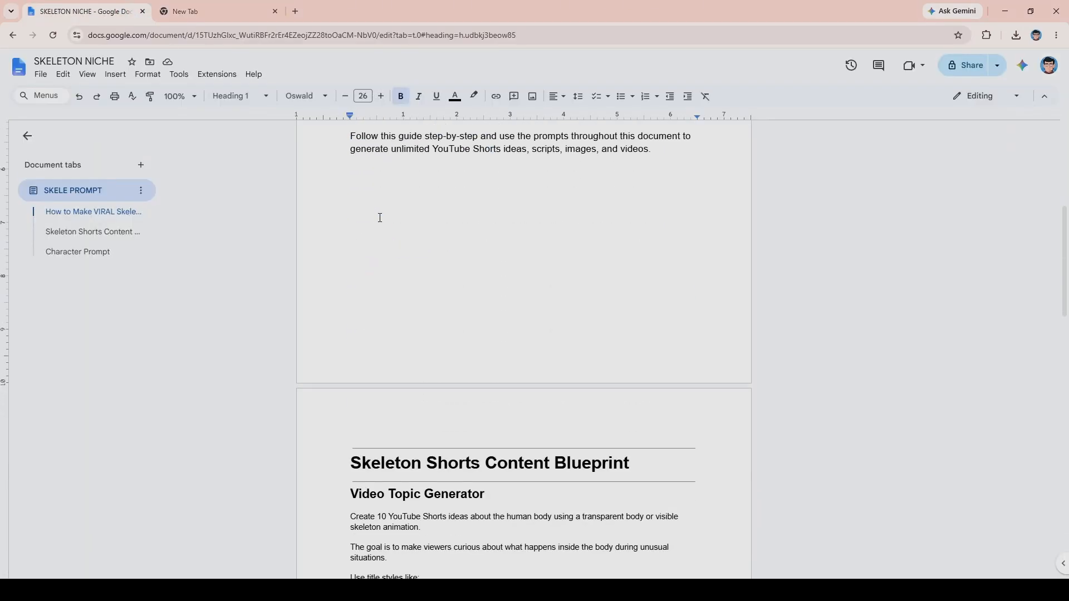
{"action": "scroll", "coordinate": [380, 218], "scroll_direction": "down", "scroll_amount": 5}
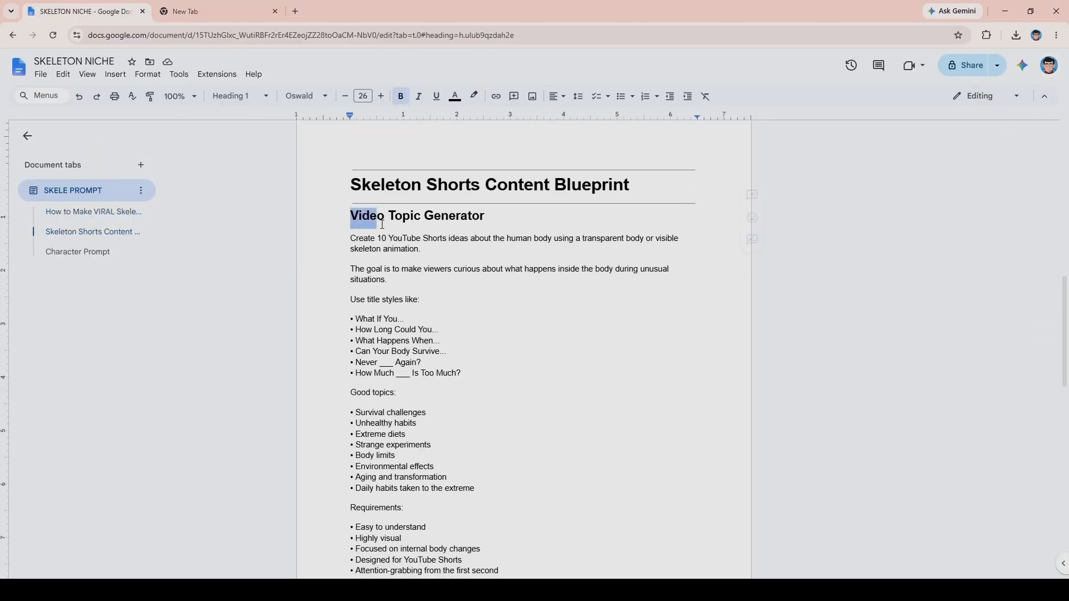
{"action": "left_click_drag", "start_coordinate": [382, 225], "coordinate": [517, 249]}
{"action": "left_click_drag", "start_coordinate": [344, 238], "coordinate": [450, 398]}
Open ChatGPT in the empty browser tab and submit the copied topic generator prompt.
{"action": "left_click", "coordinate": [224, 15]}
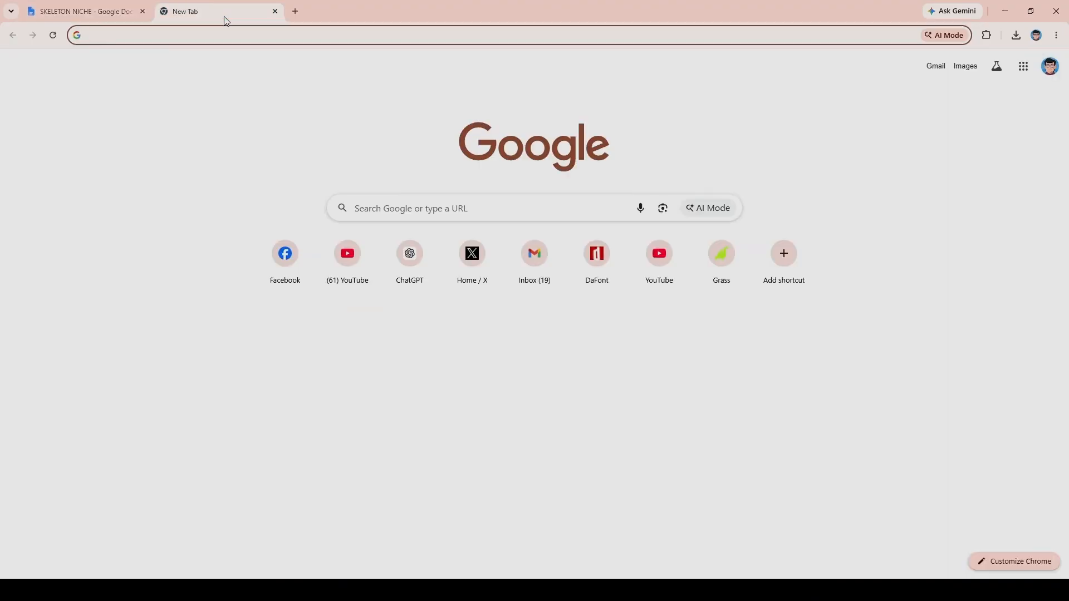
{"action": "type", "text": "ch"}
{"action": "left_click", "coordinate": [205, 58]}
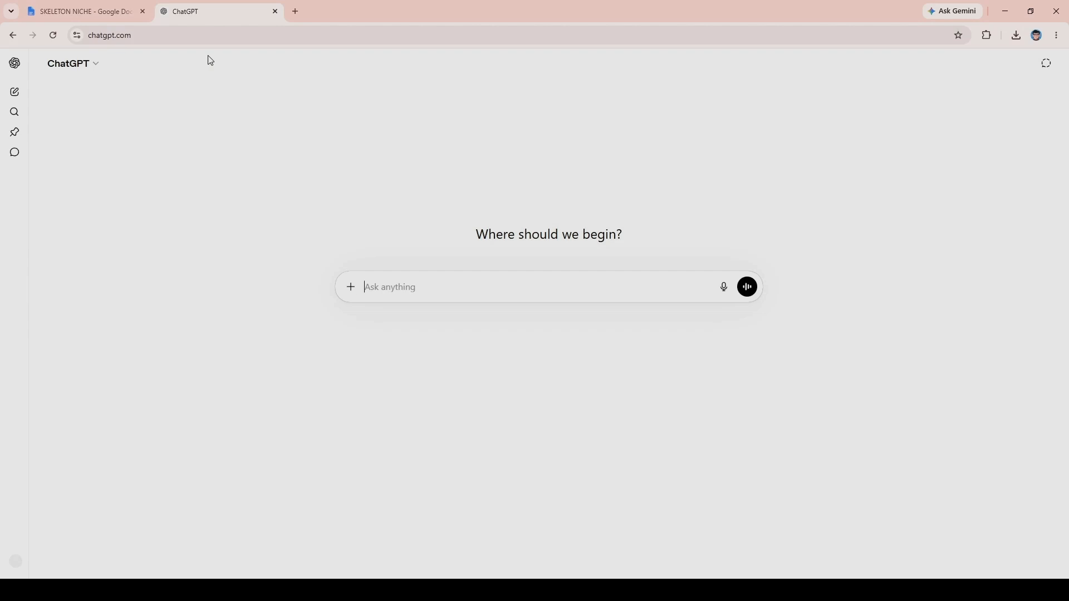
{"action": "key", "text": "ctrl+v"}
{"action": "left_click", "coordinate": [752, 442]}
Copy the title "What Happens If You Never Sleep Again?" and submit it to the Skeleton Shorts Generator GPT linked in the document.
{"action": "left_click_drag", "start_coordinate": [353, 208], "coordinate": [432, 206]}
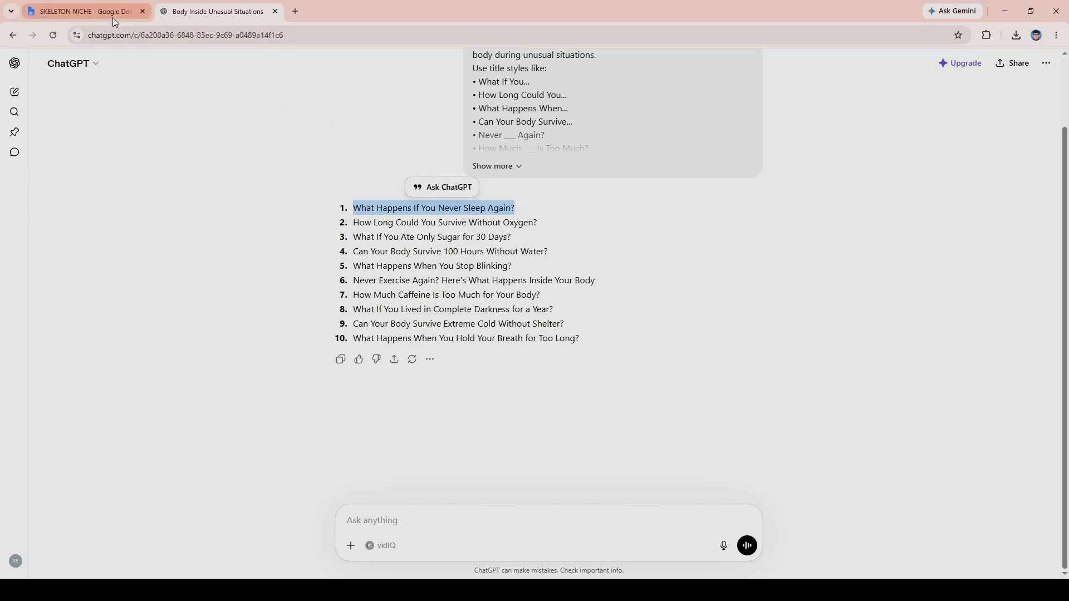
{"action": "left_click", "coordinate": [90, 11]}
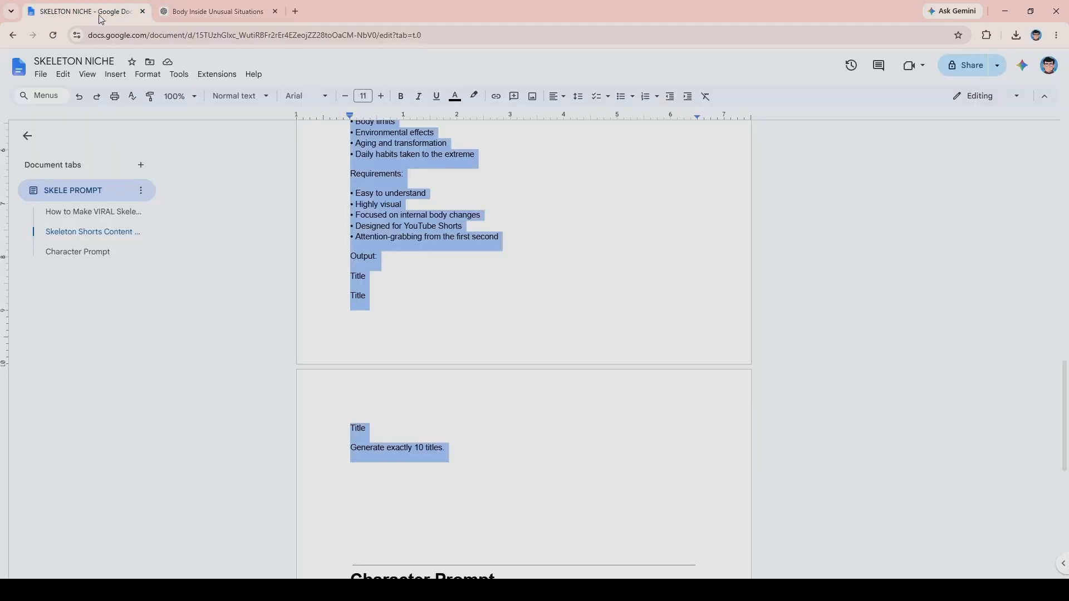
{"action": "scroll", "coordinate": [401, 305], "scroll_direction": "up", "scroll_amount": 6}
{"action": "scroll", "coordinate": [392, 272], "scroll_direction": "up", "scroll_amount": 7}
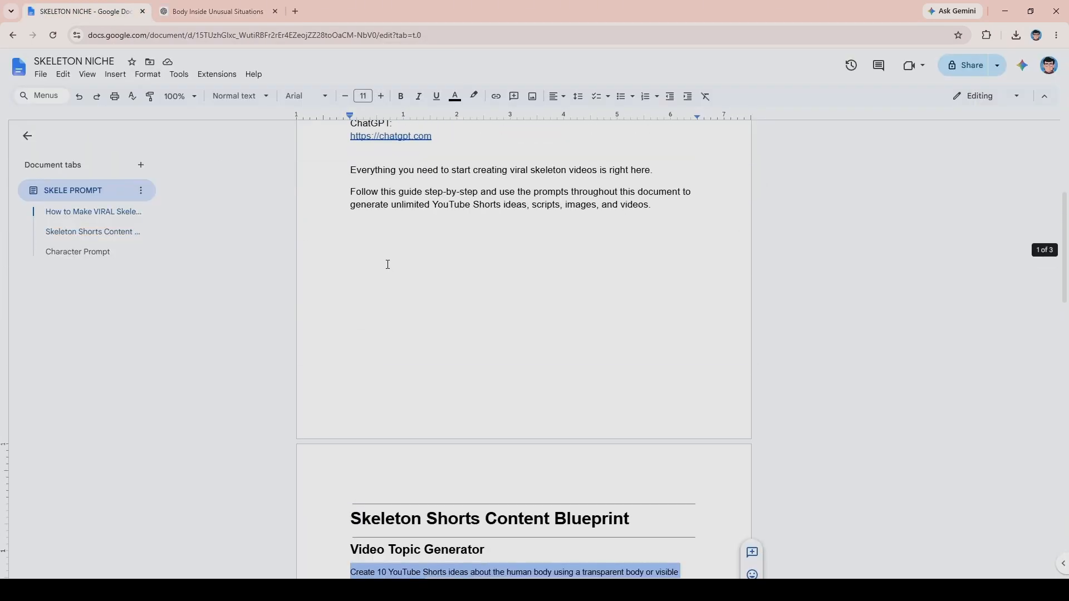
{"action": "left_click", "coordinate": [359, 258]}
{"action": "left_click", "coordinate": [396, 290]}
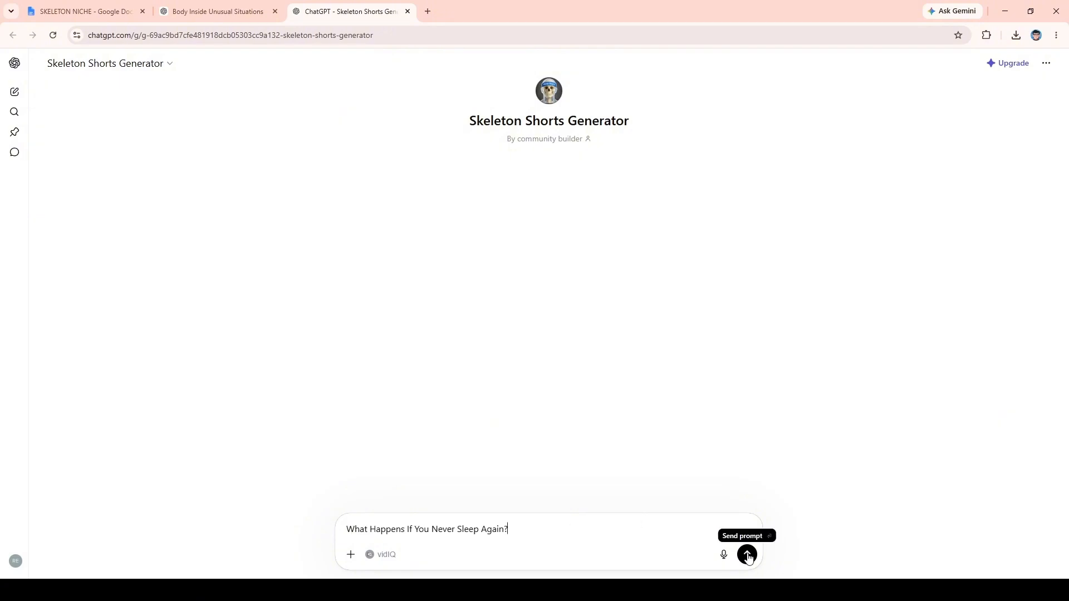
{"action": "left_click", "coordinate": [747, 555]}
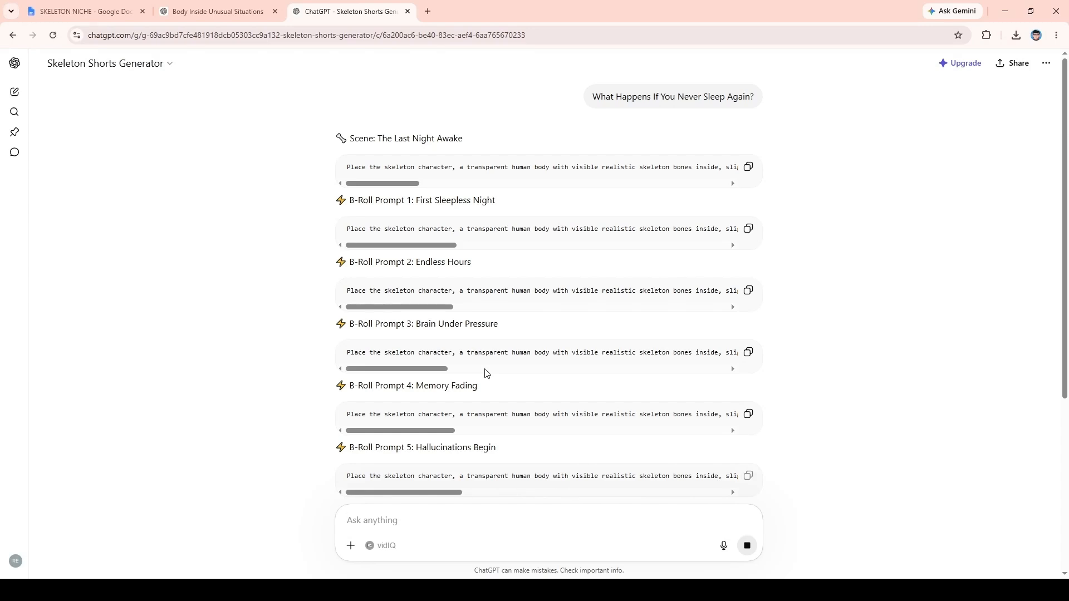
Copy all the generated scene and B-roll prompts and send them to the title-ideas chat with the instruction "Save these scenes.".
{"action": "left_click_drag", "start_coordinate": [334, 137], "coordinate": [530, 353]}
{"action": "scroll", "coordinate": [704, 312], "scroll_direction": "down", "scroll_amount": 8}
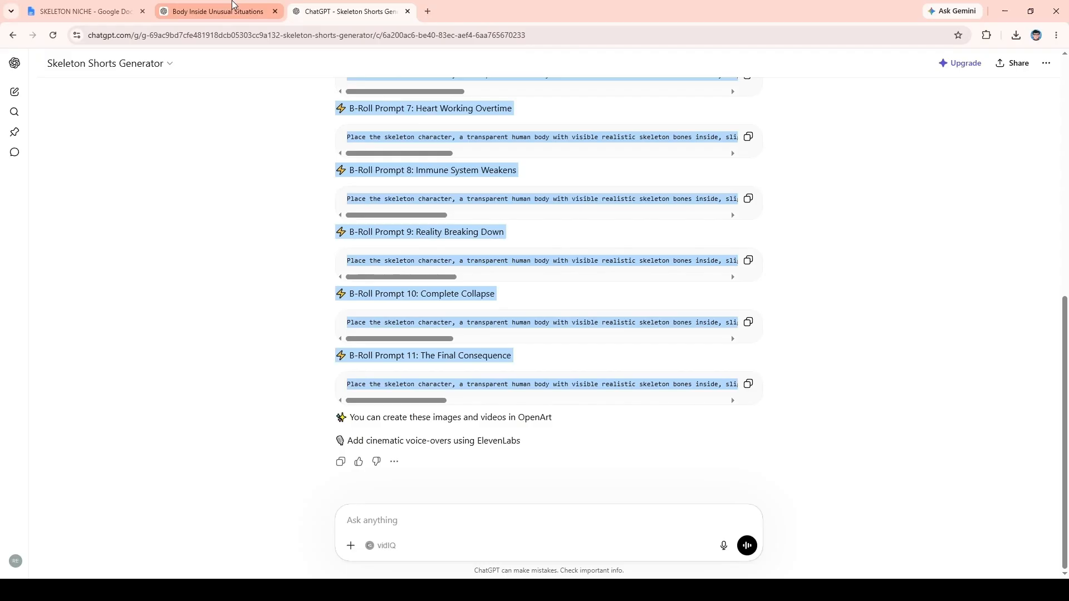
{"action": "left_click", "coordinate": [233, 10]}
{"action": "left_click", "coordinate": [358, 518]}
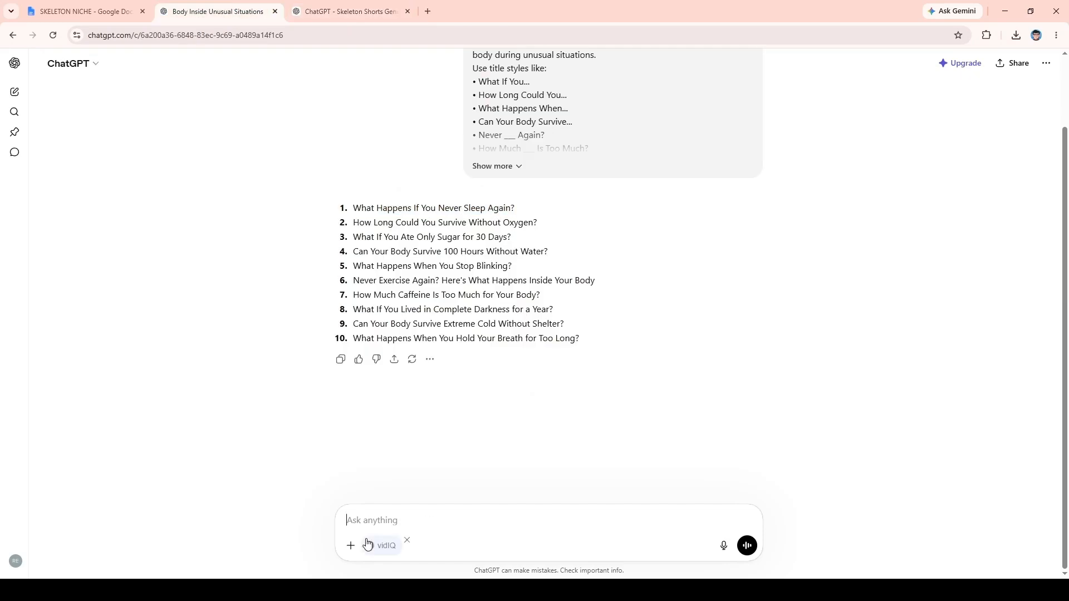
{"action": "key", "text": "ctrl+v"}
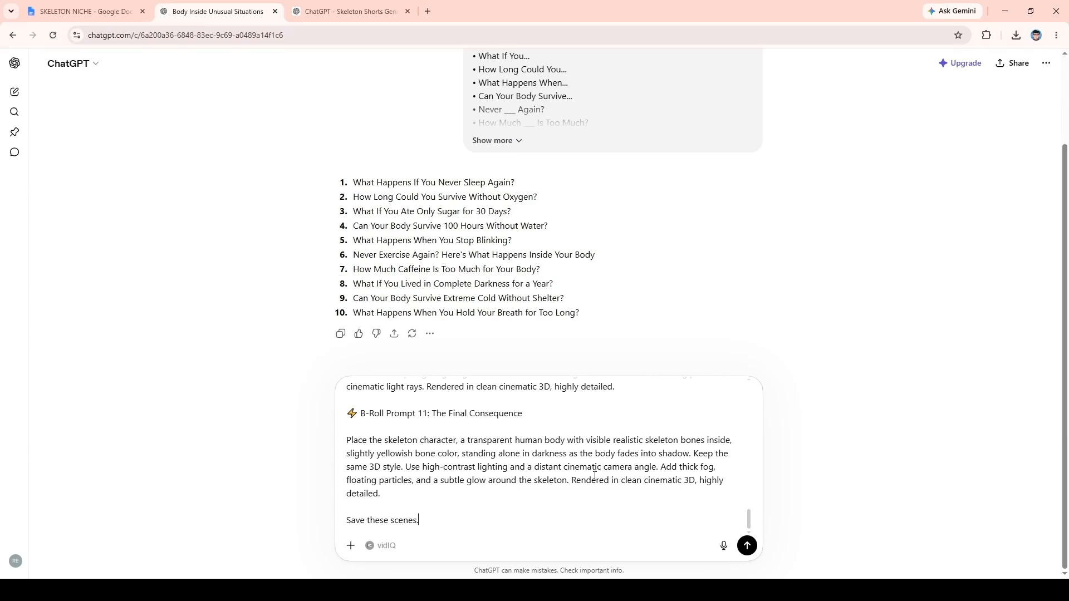
{"action": "key", "text": "Return"}
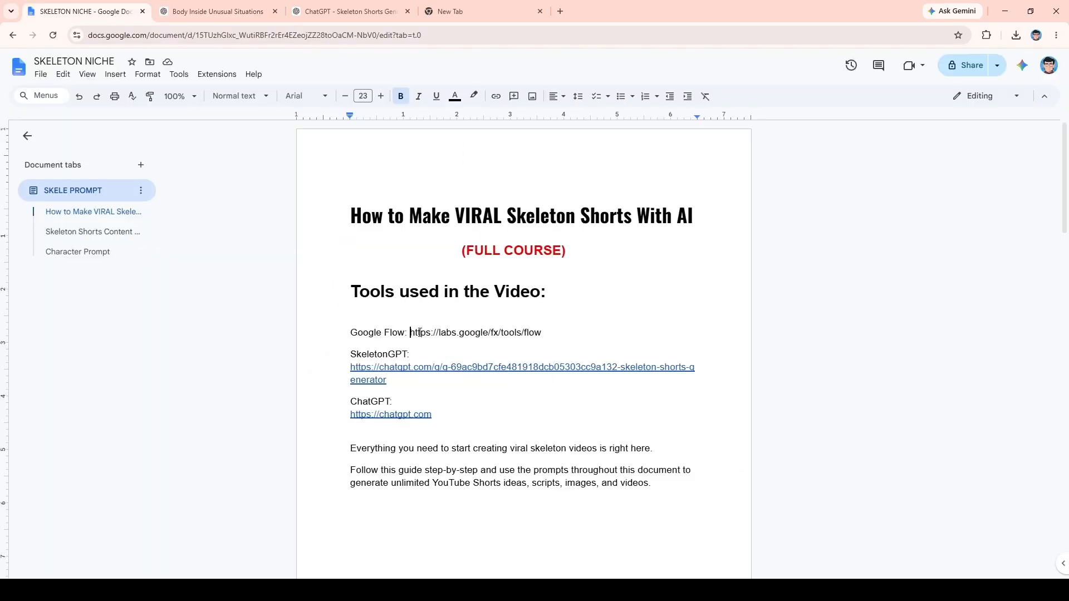
Copy the Google Flow address from the document's tool list and open it in the new browser tab.
{"action": "left_click_drag", "start_coordinate": [410, 333], "coordinate": [553, 334]}
{"action": "key", "text": "ctrl+c"}
{"action": "left_click", "coordinate": [473, 11]}
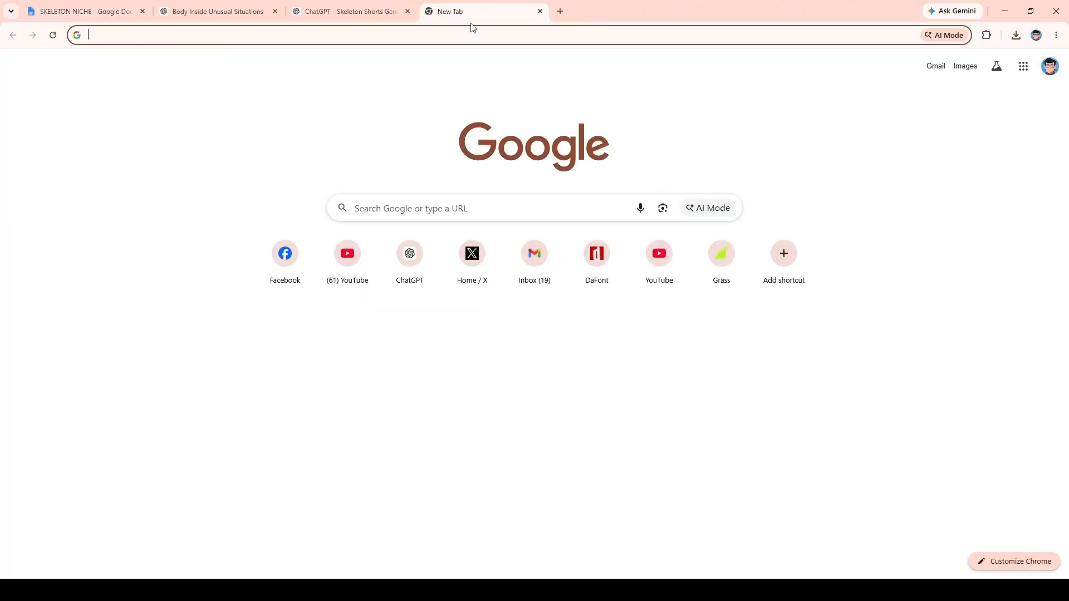
{"action": "key", "text": "ctrl+v"}
{"action": "key", "text": "Return"}
Configure Flow to generate images with Nano Banana Pro, 9:16 aspect ratio and one output.
{"action": "left_click", "coordinate": [630, 548]}
{"action": "left_click", "coordinate": [592, 485]}
{"action": "left_click", "coordinate": [585, 514]}
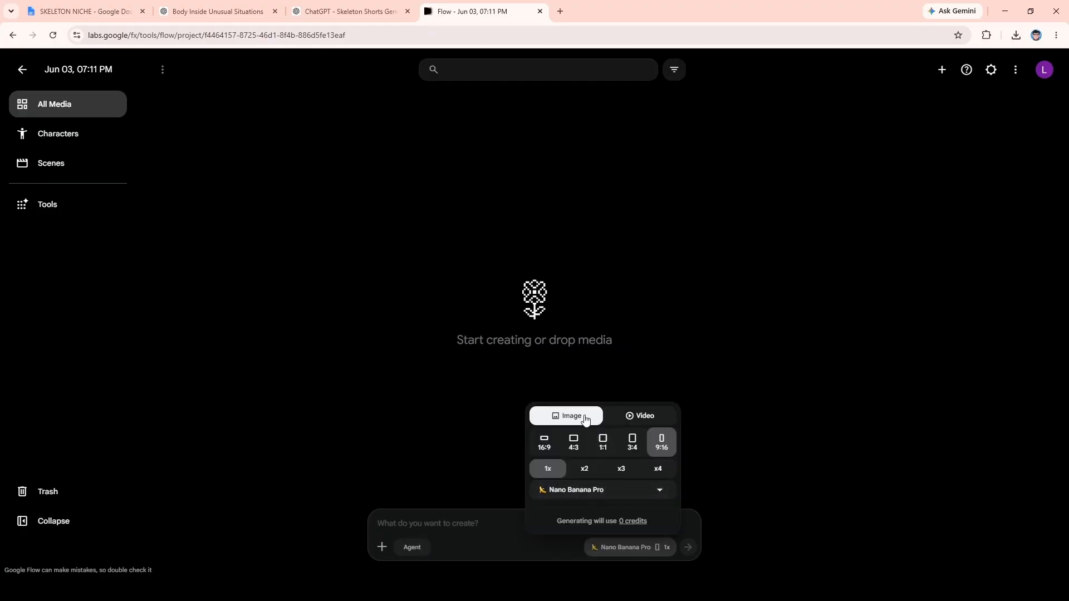
Copy the Character Prompt for the transparent human body from the document and generate its image in Flow.
{"action": "left_click", "coordinate": [83, 11]}
{"action": "scroll", "coordinate": [508, 341], "scroll_direction": "down", "scroll_amount": 15}
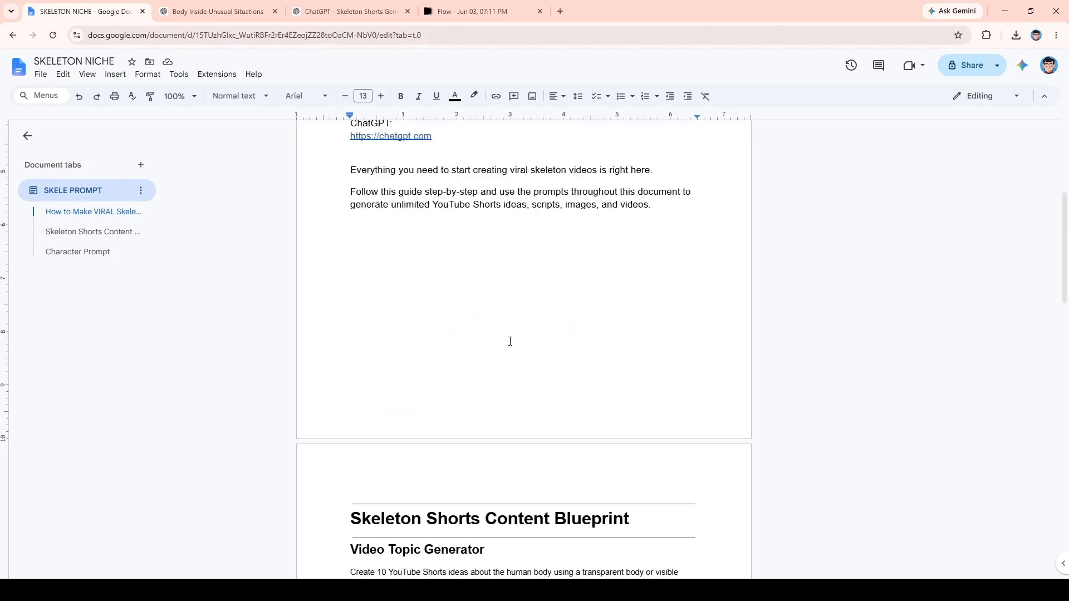
{"action": "left_click_drag", "start_coordinate": [358, 345], "coordinate": [516, 465]}
{"action": "key", "text": "ctrl+c"}
{"action": "left_click", "coordinate": [467, 11]}
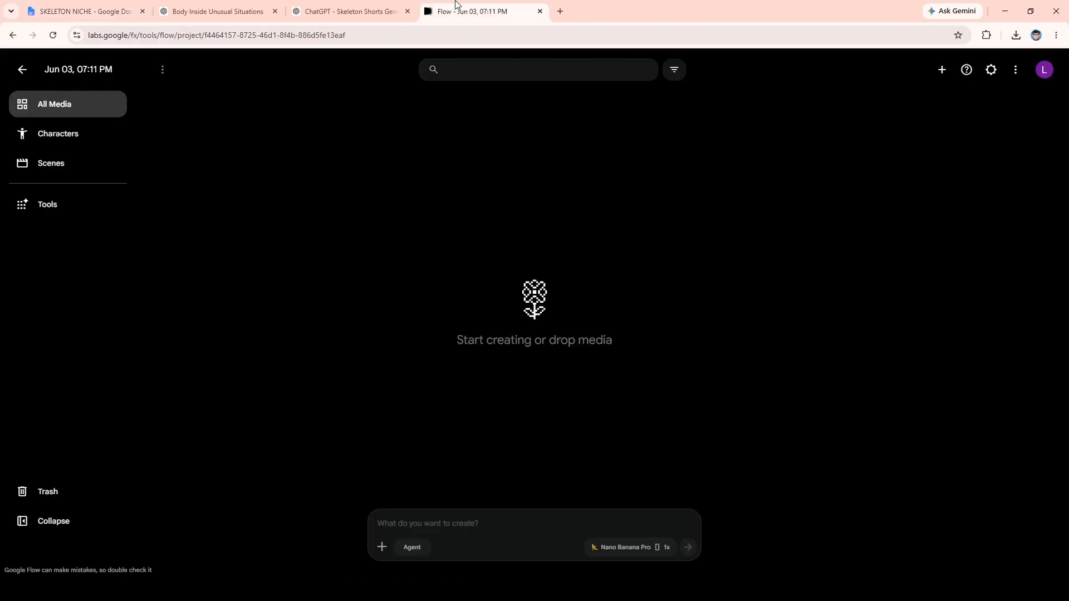
{"action": "key", "text": "ctrl+v"}
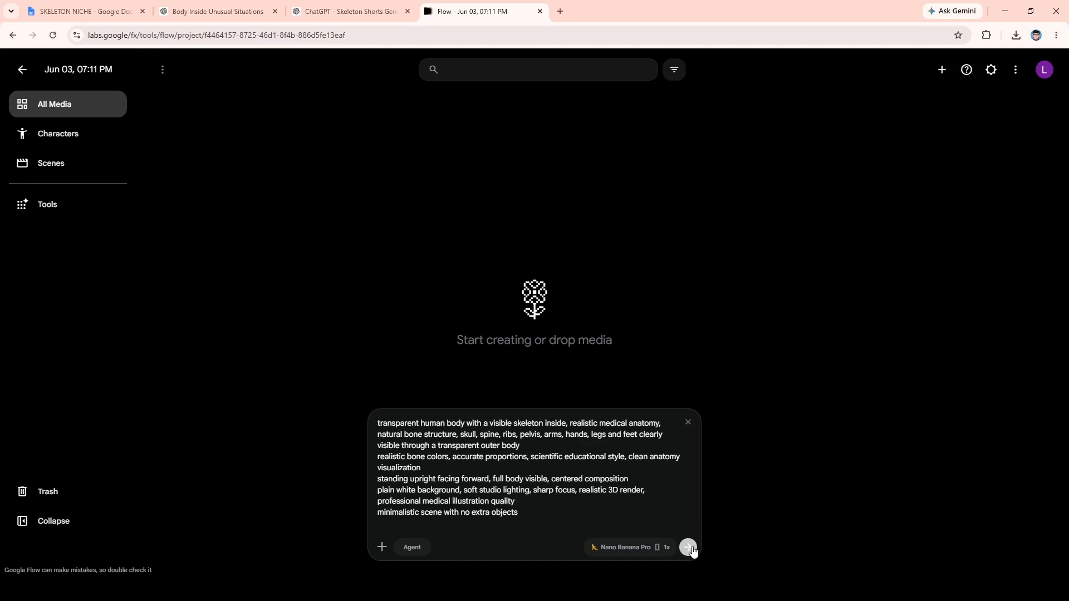
{"action": "left_click", "coordinate": [688, 548]}
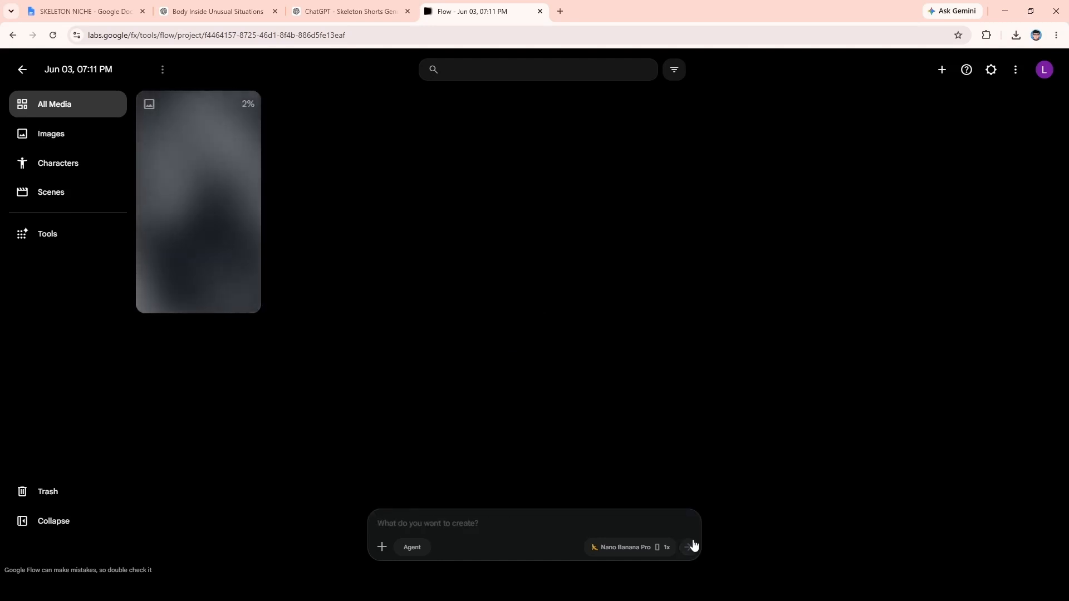
Download the transparent skeleton character image at 1K original size and return to the project.
{"action": "left_click", "coordinate": [928, 69]}
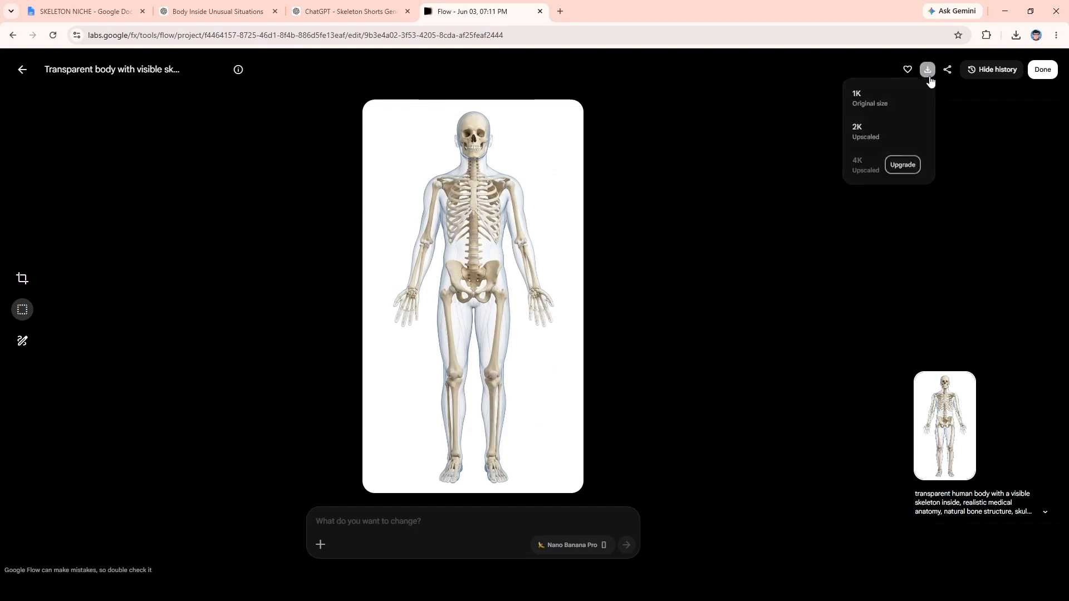
{"action": "left_click", "coordinate": [902, 117]}
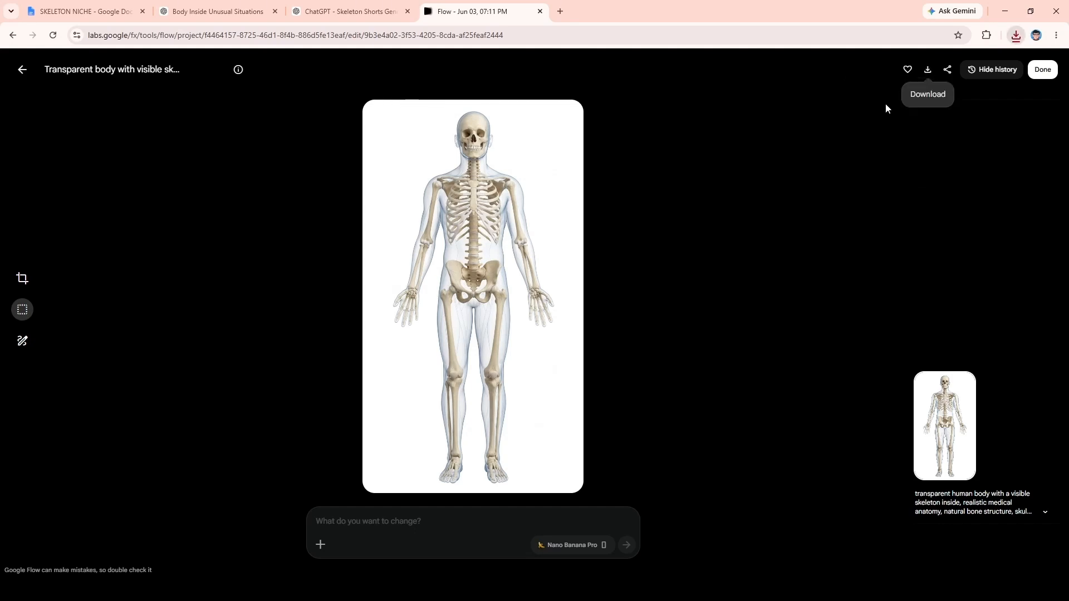
{"action": "left_click", "coordinate": [22, 70]}
Generate "The Last Night Awake" scene from its copied prompt with the skeleton character as reference, and download the image.
{"action": "left_click", "coordinate": [364, 12]}
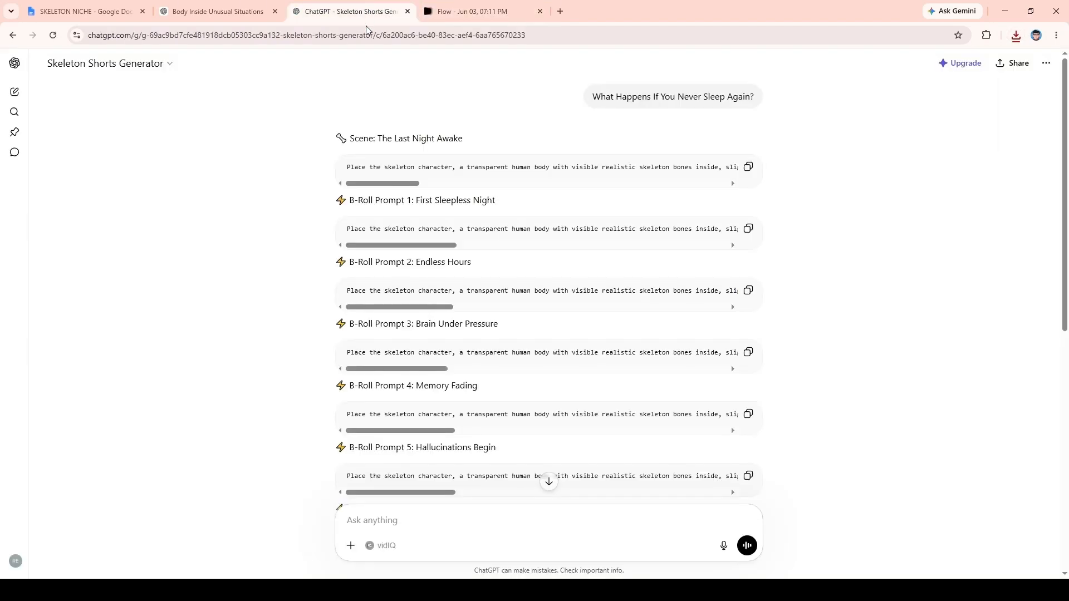
{"action": "triple_click", "coordinate": [364, 135]}
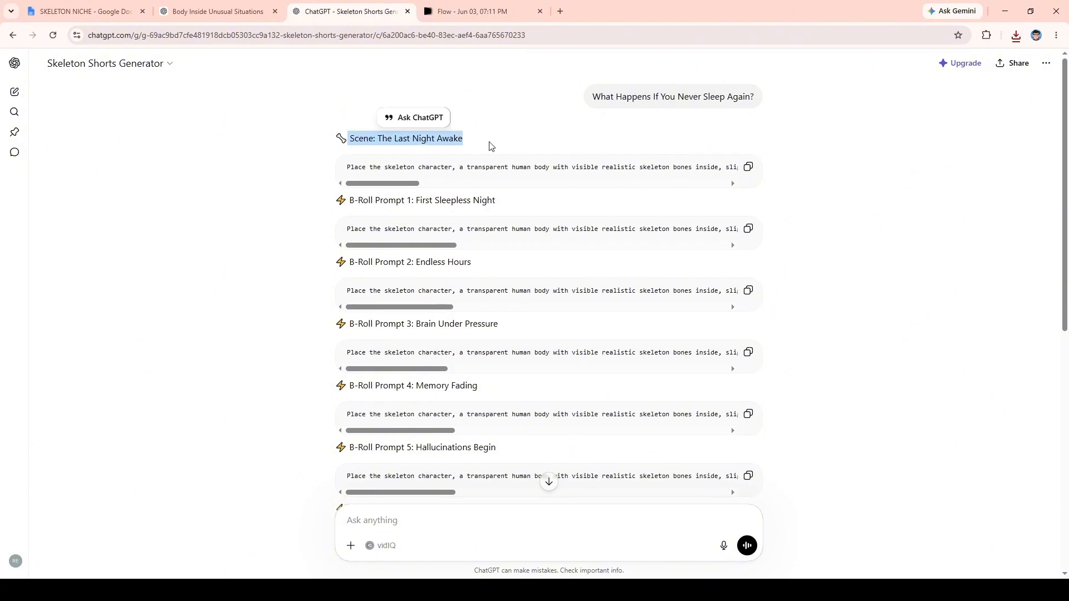
{"action": "left_click", "coordinate": [694, 145]}
{"action": "left_click", "coordinate": [474, 11]}
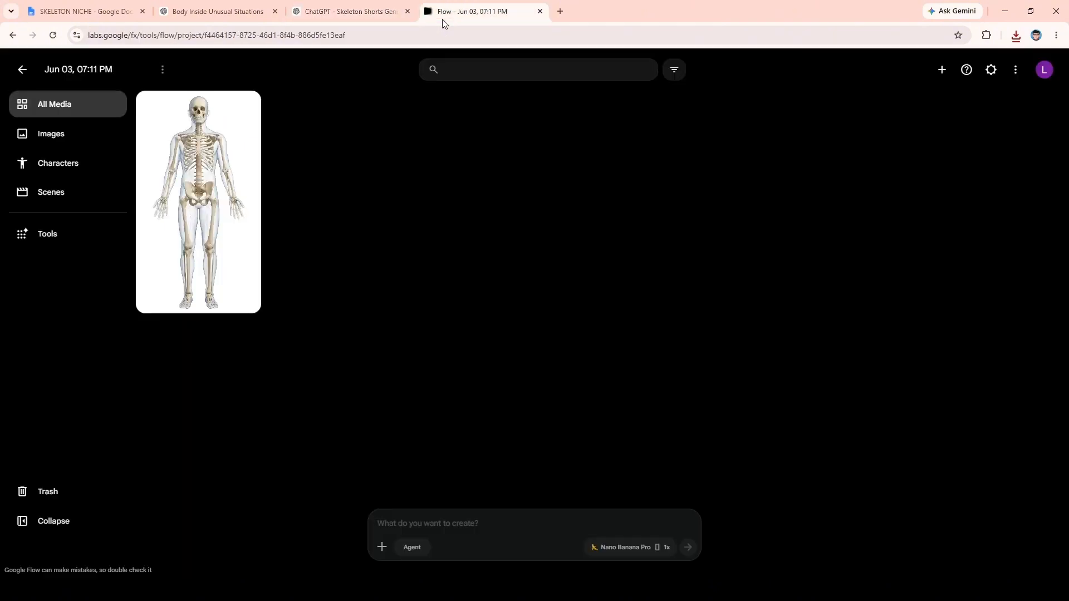
{"action": "left_click", "coordinate": [382, 547]}
{"action": "left_click", "coordinate": [632, 482]}
{"action": "key", "text": "ctrl+v"}
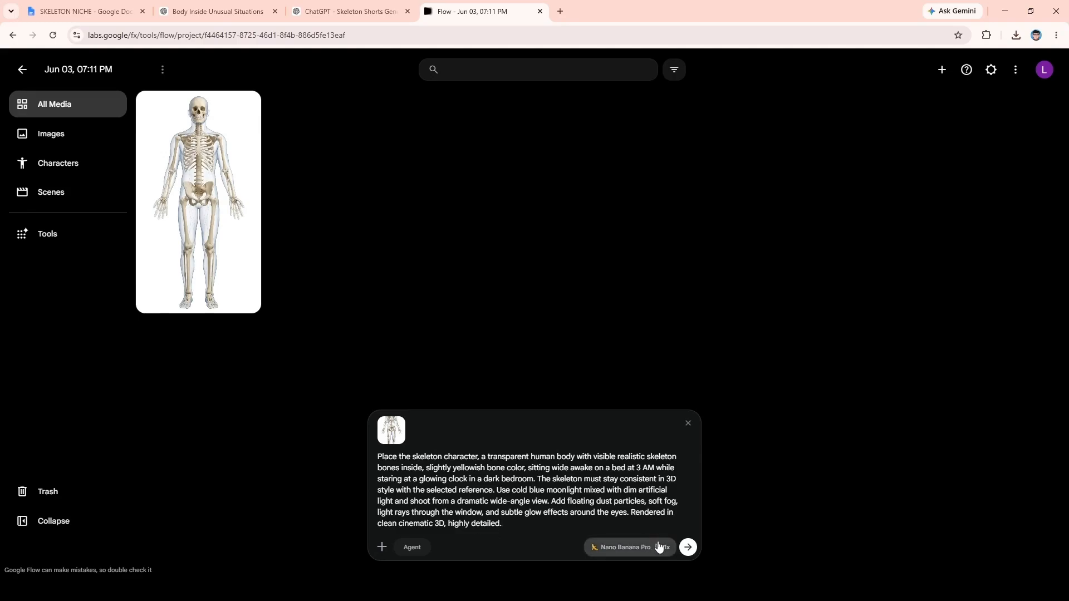
{"action": "left_click", "coordinate": [688, 547]}
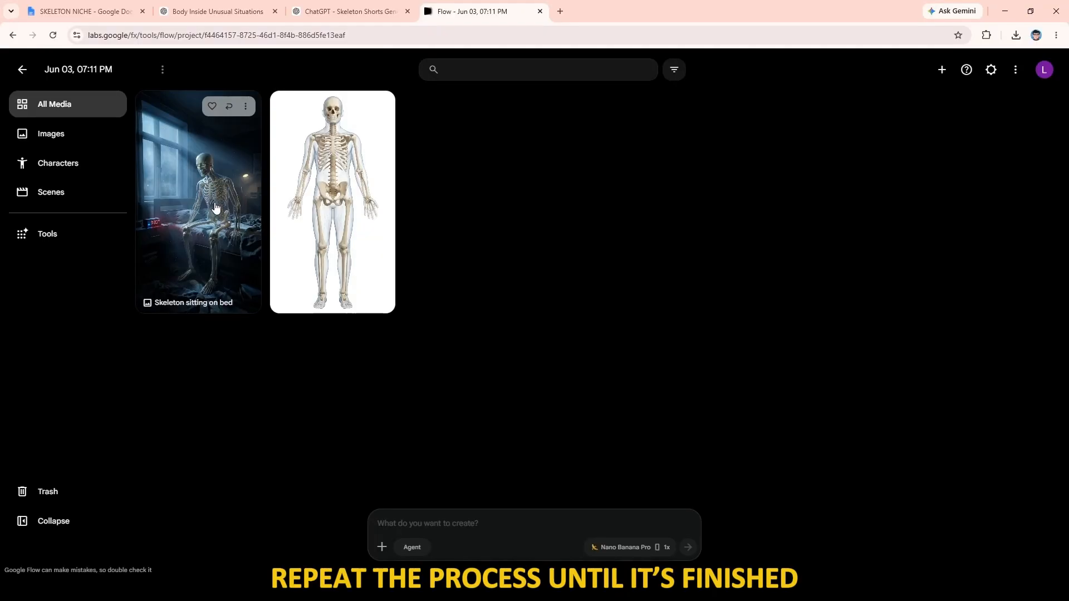
{"action": "left_click", "coordinate": [217, 207]}
{"action": "left_click", "coordinate": [21, 71]}
Generate the B-Roll Prompt 1 "First Sleepless Night" image from its copied prompt with the skeleton character as reference.
{"action": "left_click", "coordinate": [351, 11]}
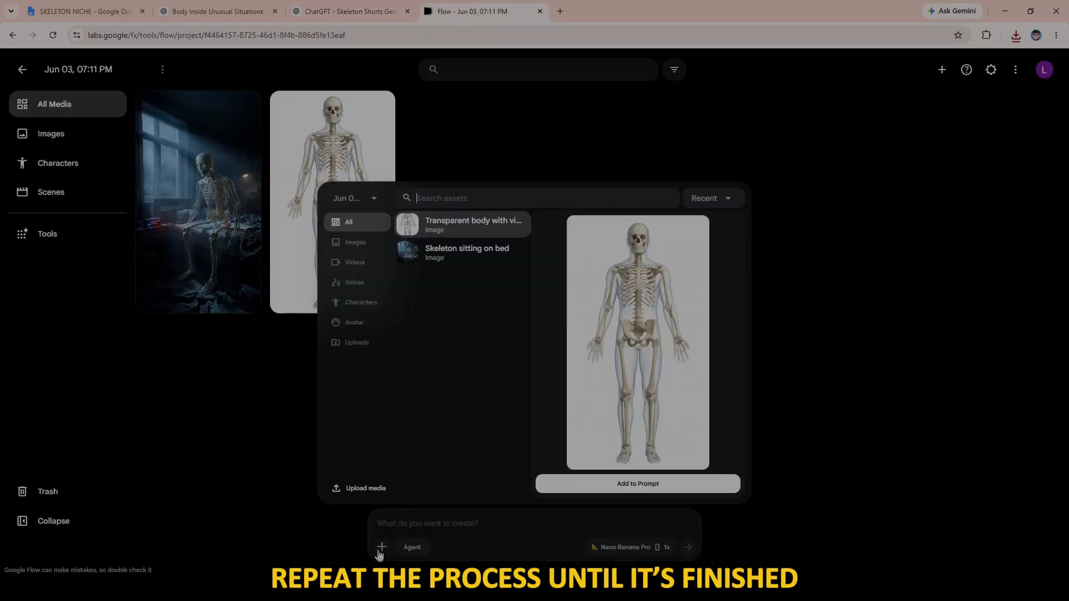
{"action": "left_click", "coordinate": [613, 482]}
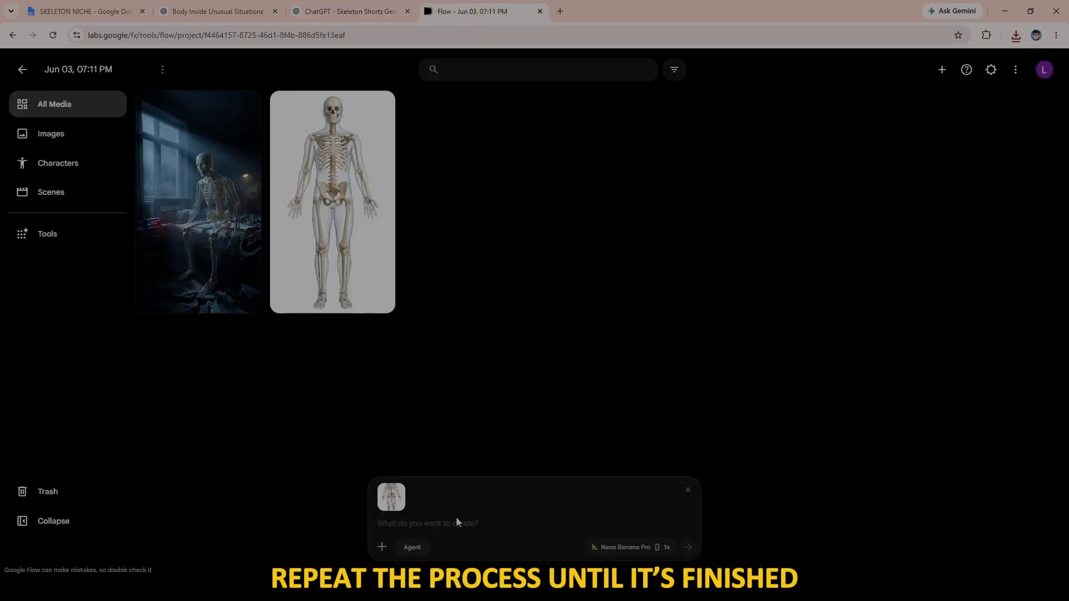
{"action": "key", "text": "ctrl+v"}
{"action": "left_click", "coordinate": [689, 547]}
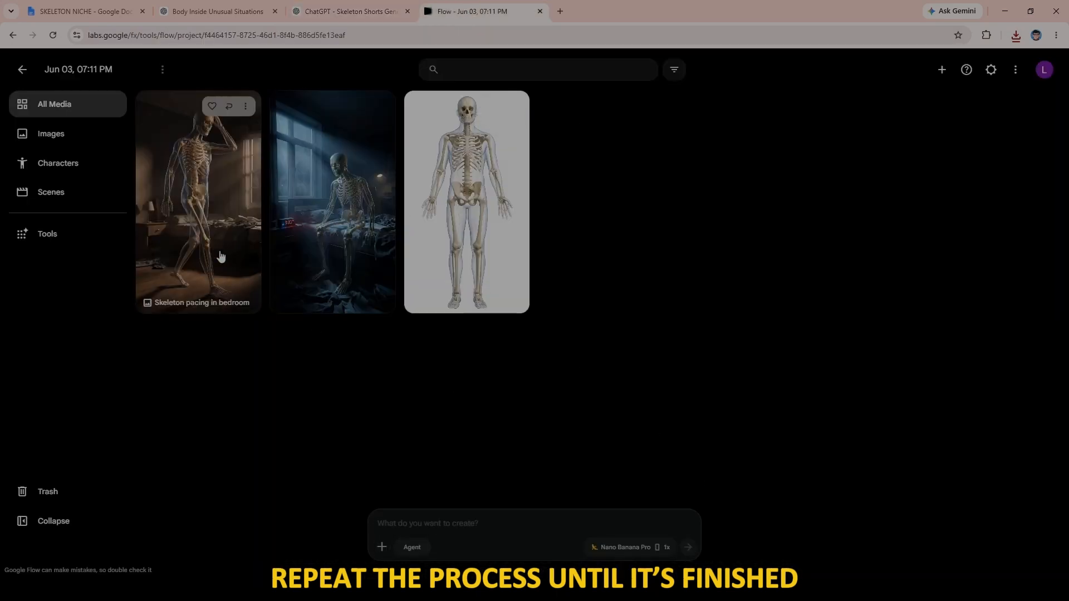
Download the image of the skeleton pacing in the bedroom at 1K original size.
{"action": "left_click", "coordinate": [222, 256]}
{"action": "left_click", "coordinate": [927, 71]}
{"action": "left_click", "coordinate": [883, 98]}
Copy B-Roll Prompt 2 "Endless Hours" and generate its image in Flow with the skeleton character as reference.
{"action": "left_click", "coordinate": [350, 11]}
{"action": "left_click", "coordinate": [741, 294]}
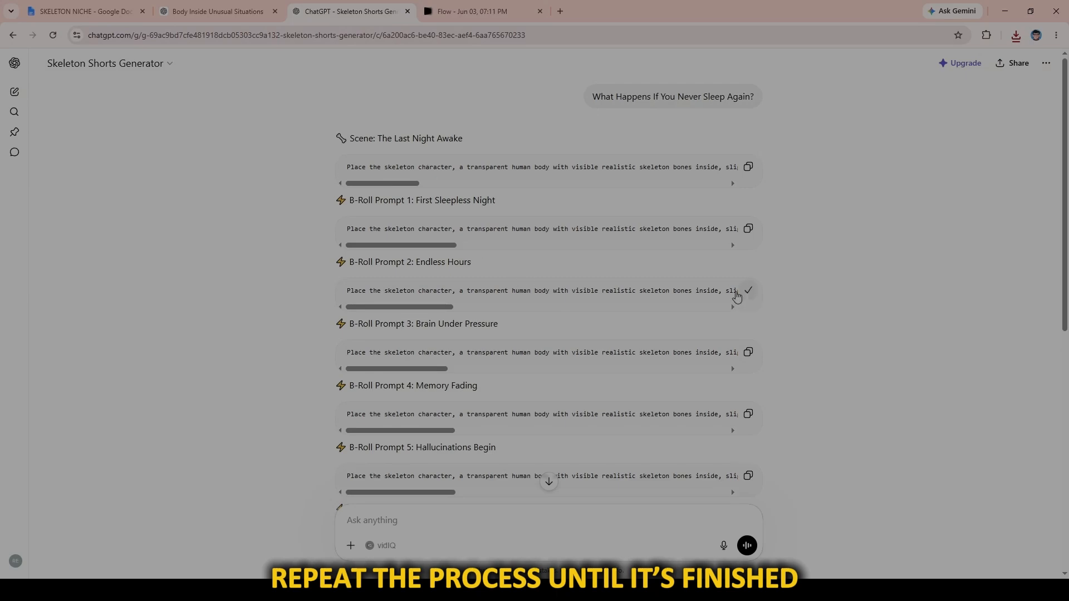
{"action": "left_click", "coordinate": [479, 12]}
{"action": "left_click", "coordinate": [22, 69]}
{"action": "left_click", "coordinate": [382, 547]}
{"action": "left_click", "coordinate": [487, 246]}
{"action": "left_click", "coordinate": [634, 482]}
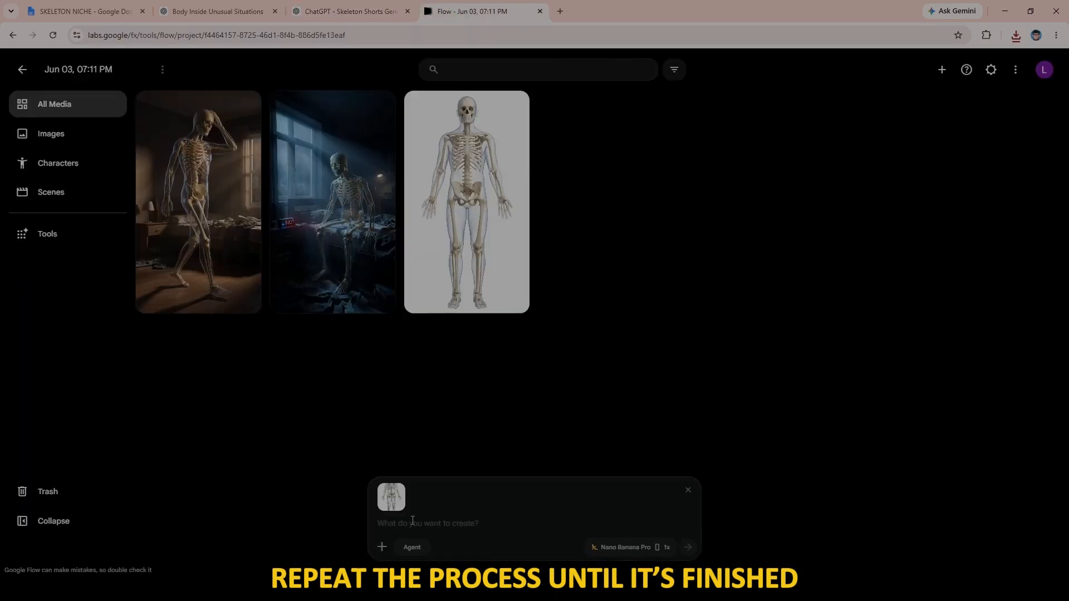
{"action": "key", "text": "ctrl+v"}
{"action": "left_click", "coordinate": [688, 547]}
Download the image of the skeleton staring at clocks at 1K original size and return to the project.
{"action": "left_click", "coordinate": [207, 219]}
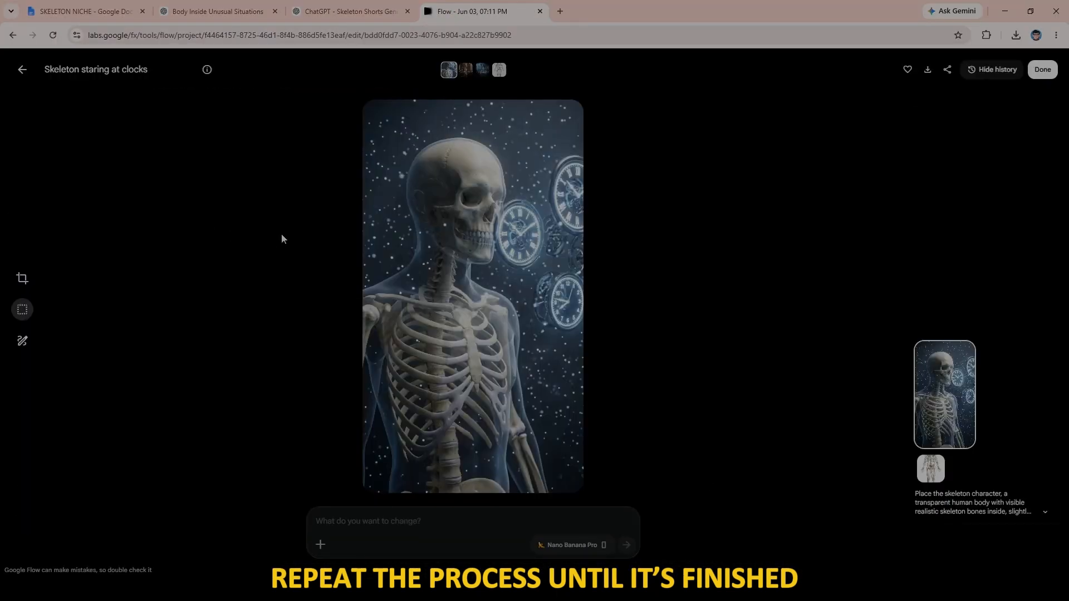
{"action": "left_click", "coordinate": [928, 70]}
{"action": "left_click", "coordinate": [907, 103]}
{"action": "left_click", "coordinate": [22, 69]}
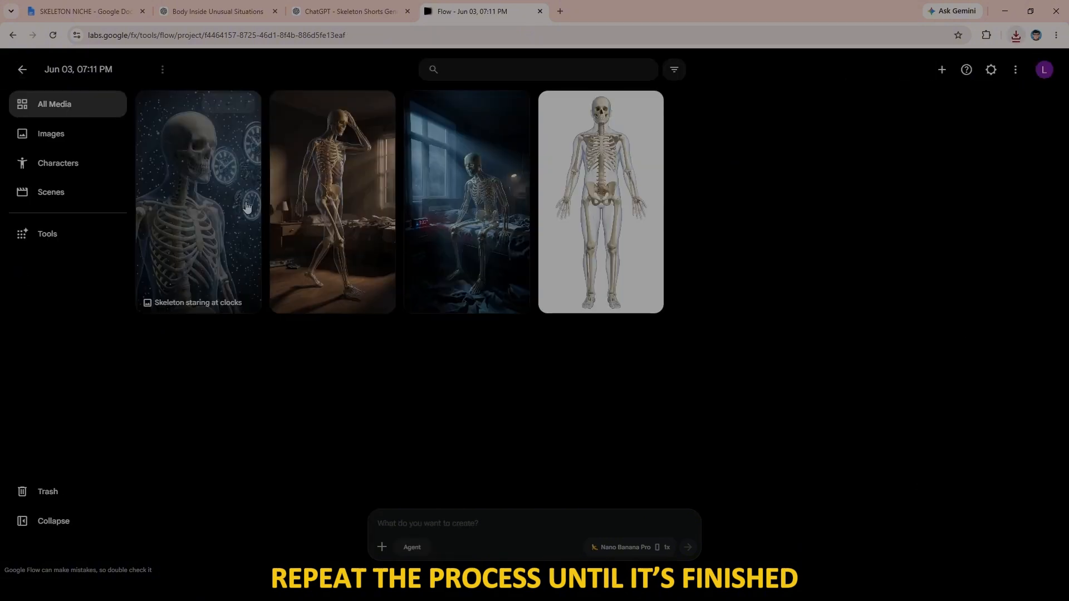
Copy B-Roll Prompt 3 "Brain Under Pressure" and generate its image in Flow with the skeleton character as reference.
{"action": "left_click", "coordinate": [345, 14]}
{"action": "left_click", "coordinate": [749, 351]}
{"action": "left_click", "coordinate": [471, 11]}
{"action": "left_click", "coordinate": [382, 547]}
{"action": "left_click", "coordinate": [487, 246]}
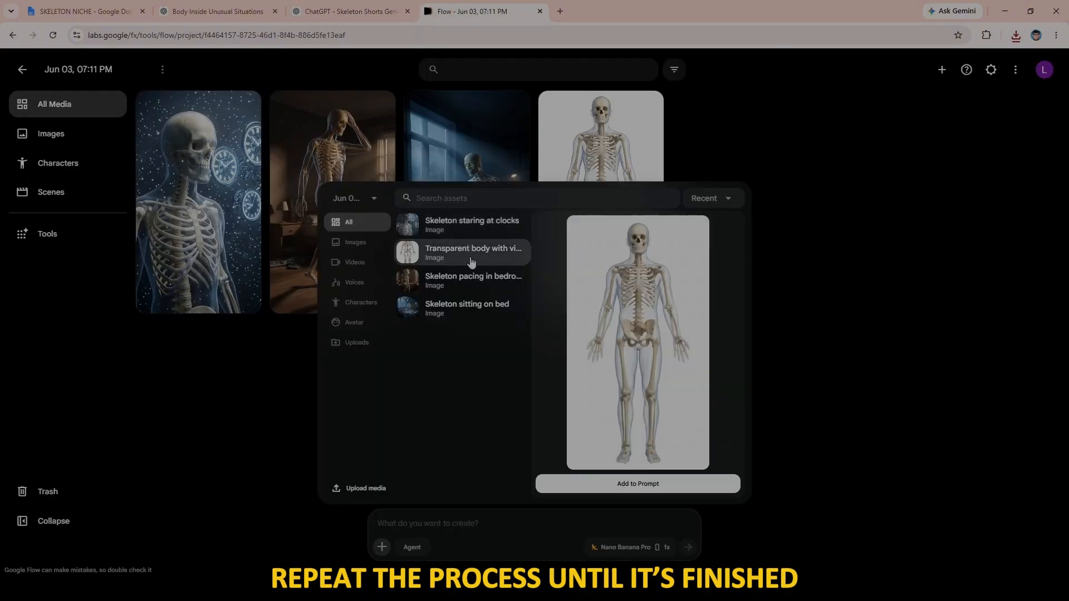
{"action": "left_click", "coordinate": [613, 483]}
{"action": "key", "text": "ctrl+v"}
{"action": "left_click", "coordinate": [688, 547]}
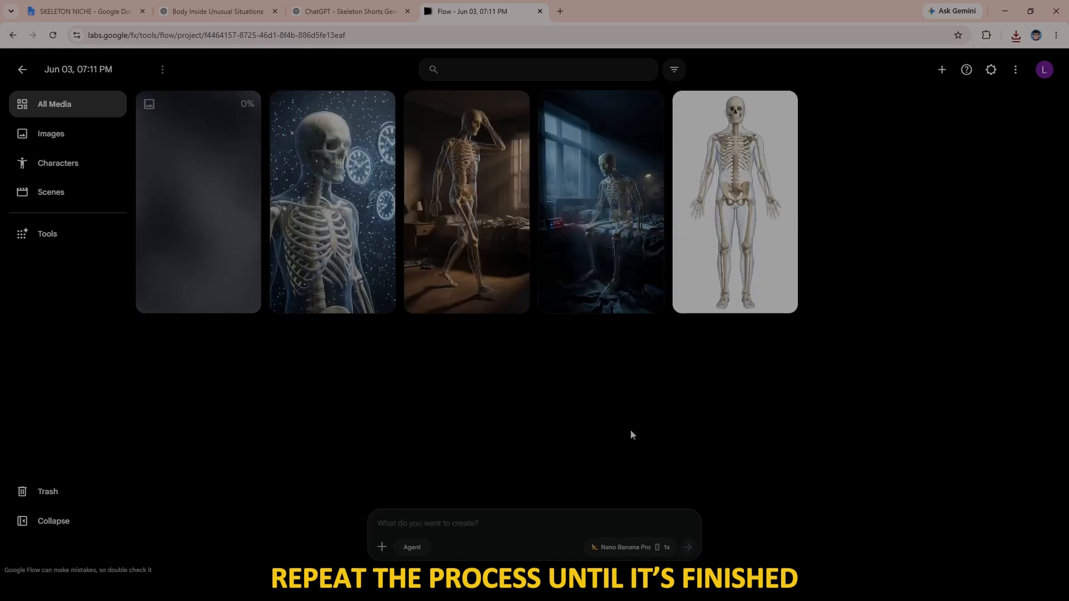
Download the image of the skeleton holding its head at 1K original size and return to the project.
{"action": "left_click", "coordinate": [200, 194]}
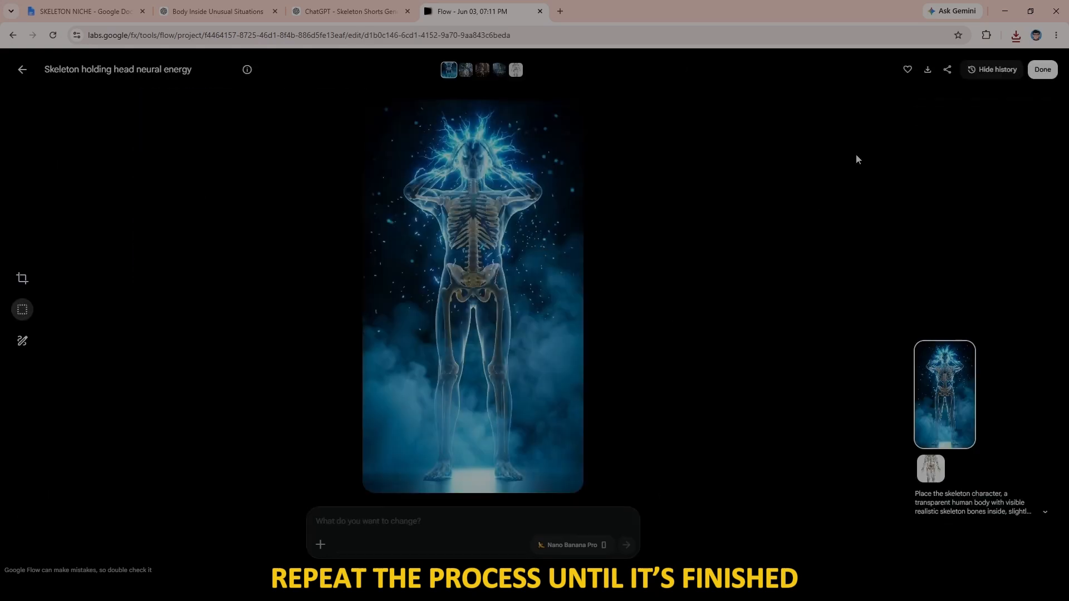
{"action": "left_click", "coordinate": [928, 70]}
{"action": "left_click", "coordinate": [907, 102]}
{"action": "left_click", "coordinate": [22, 69]}
Generate the image for B-Roll Prompt 4 "Memory Fading" with a skeleton image from the project as reference.
{"action": "left_click", "coordinate": [783, 105]}
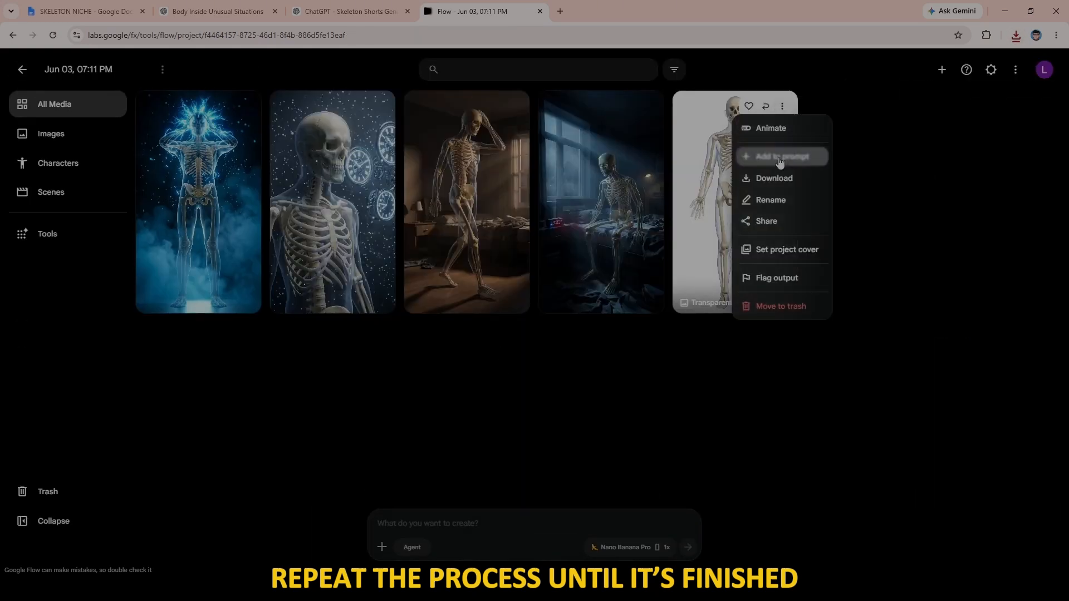
{"action": "left_click", "coordinate": [781, 158]}
{"action": "key", "text": "ctrl+v"}
{"action": "left_click", "coordinate": [689, 547]}
Download the image of the skeleton reaching for memories at 1K original size.
{"action": "left_click", "coordinate": [215, 195]}
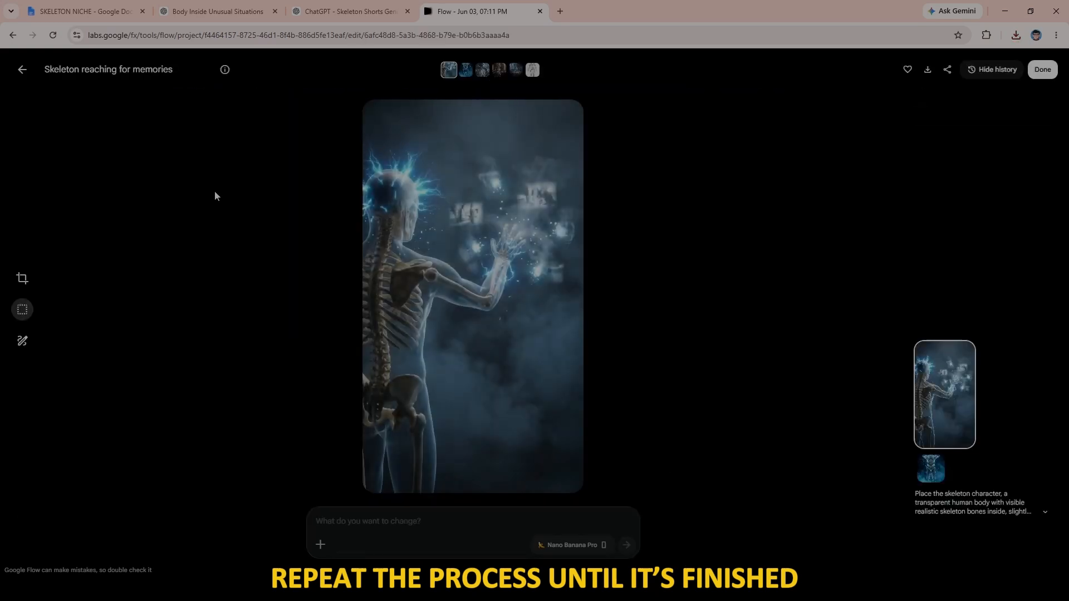
{"action": "left_click", "coordinate": [928, 70]}
{"action": "left_click", "coordinate": [906, 102]}
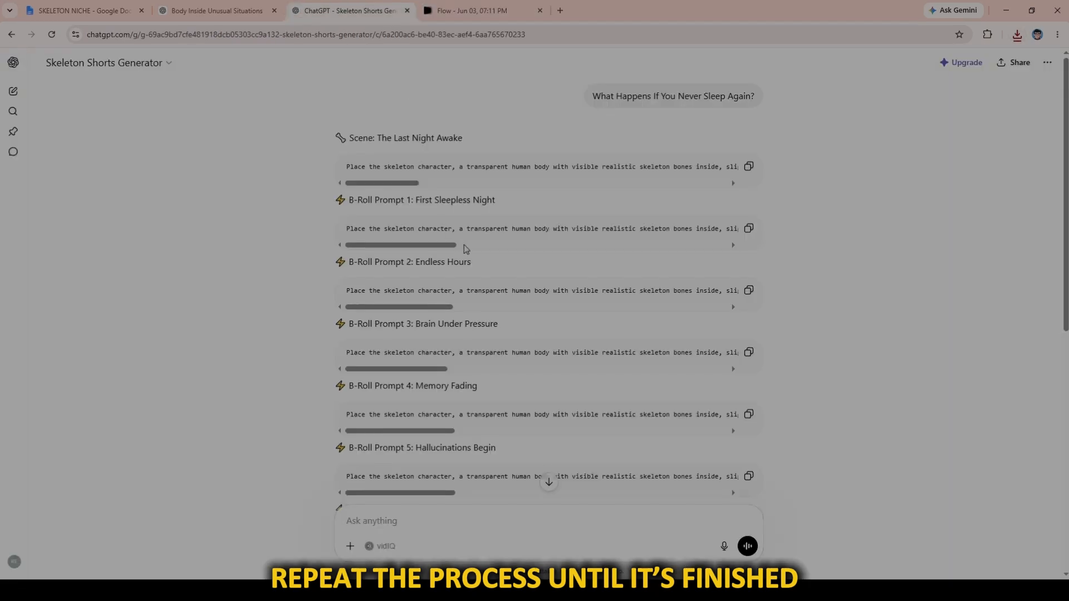
Copy B-Roll Prompt 5 "Hallucinations Begin" from ChatGPT and generate its image in Flow with the memory-reaching skeleton as reference.
{"action": "scroll", "coordinate": [579, 434], "scroll_direction": "down", "scroll_amount": 5}
{"action": "left_click", "coordinate": [471, 11]}
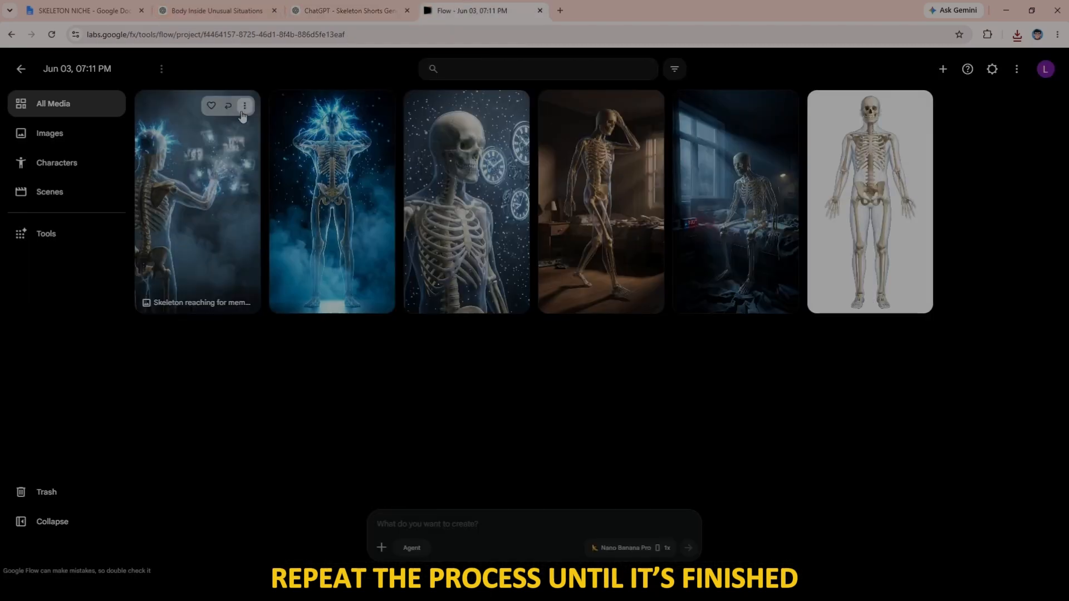
{"action": "left_click", "coordinate": [245, 105]}
{"action": "left_click", "coordinate": [273, 209]}
{"action": "left_click", "coordinate": [479, 523]}
{"action": "key", "text": "ctrl+v"}
{"action": "left_click", "coordinate": [687, 547]}
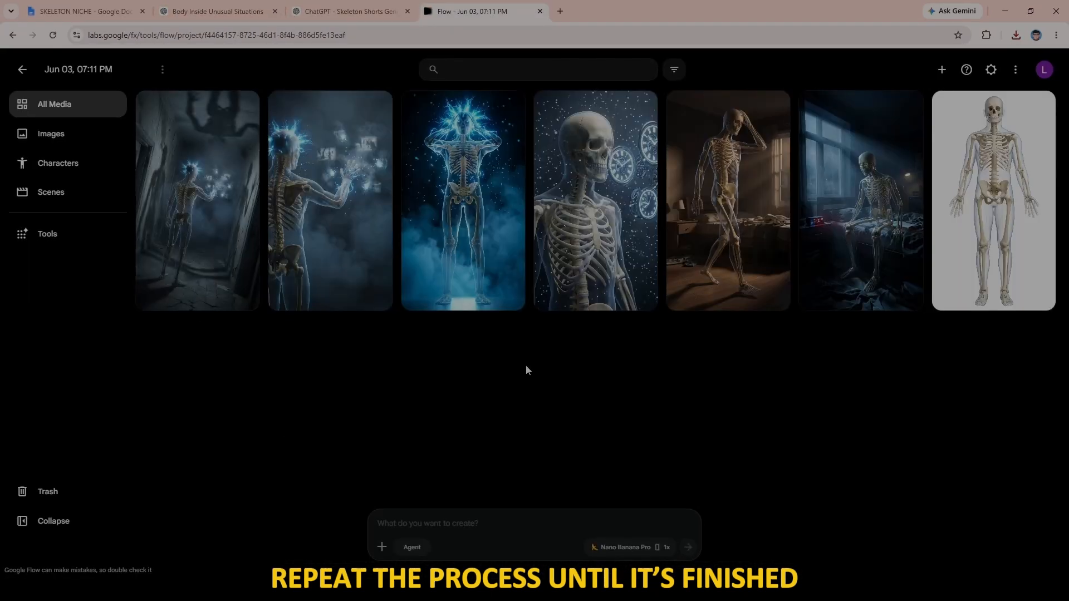
Generate the B-Roll Prompt 6 "Body Exhaustion" image with the skeleton sitting on the bed as reference, and download it.
{"action": "left_click", "coordinate": [910, 103]}
{"action": "left_click", "coordinate": [900, 155]}
{"action": "left_click", "coordinate": [466, 518]}
{"action": "key", "text": "ctrl+v"}
{"action": "left_click", "coordinate": [688, 548]}
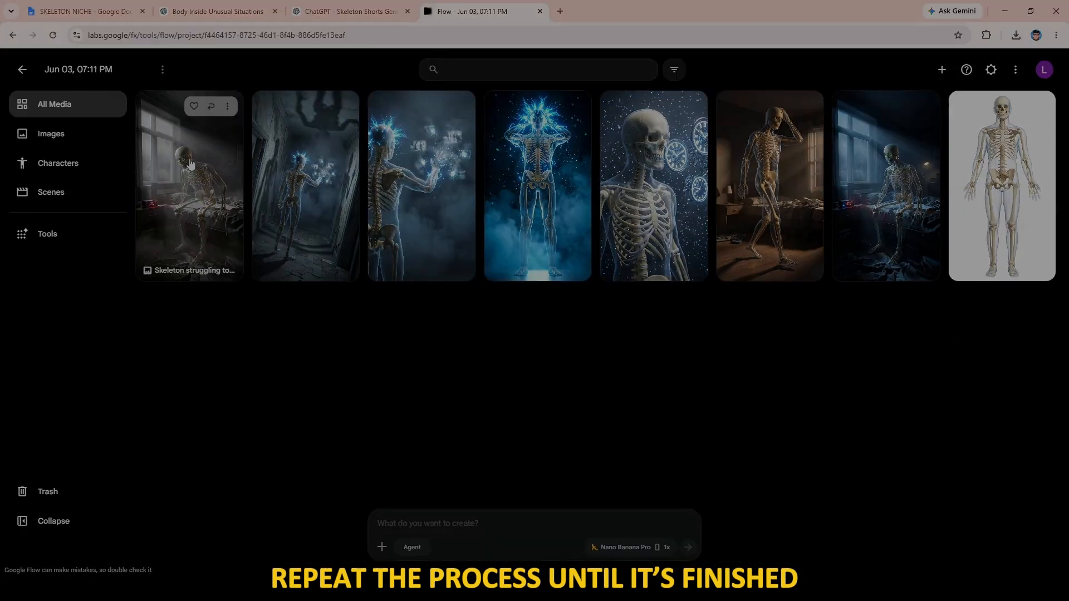
{"action": "left_click", "coordinate": [190, 186]}
{"action": "left_click", "coordinate": [930, 73]}
Copy B-Roll Prompt 7 "Heart Working Overtime" from ChatGPT and generate its image in Flow with the struggling skeleton as reference.
{"action": "left_click", "coordinate": [330, 14]}
{"action": "scroll", "coordinate": [459, 216], "scroll_direction": "down", "scroll_amount": 1}
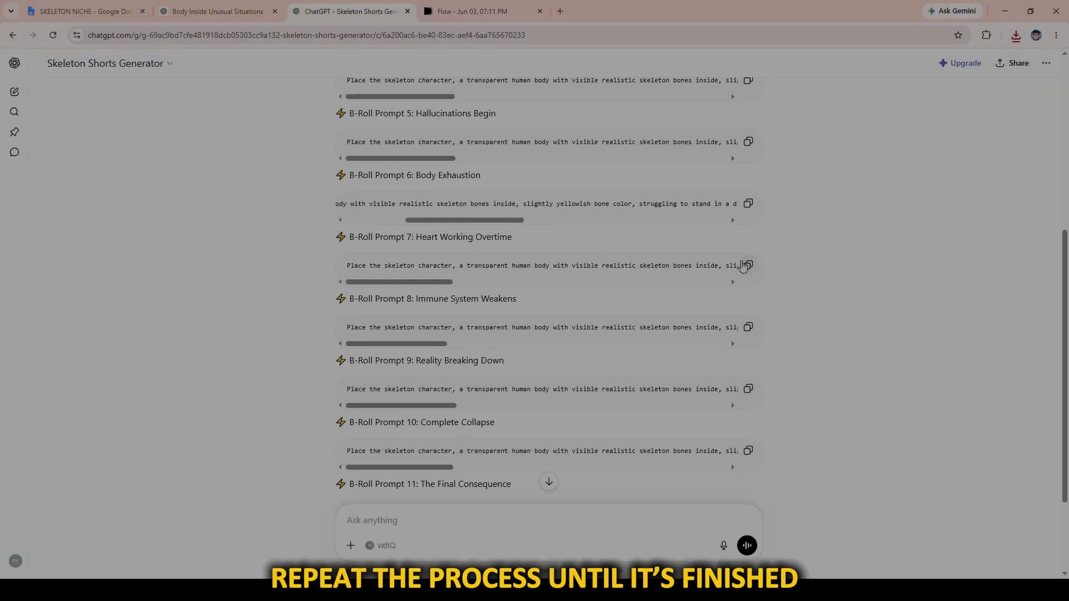
{"action": "left_click", "coordinate": [748, 259]}
{"action": "left_click", "coordinate": [472, 10]}
{"action": "left_click", "coordinate": [465, 523]}
{"action": "key", "text": "ctrl+v"}
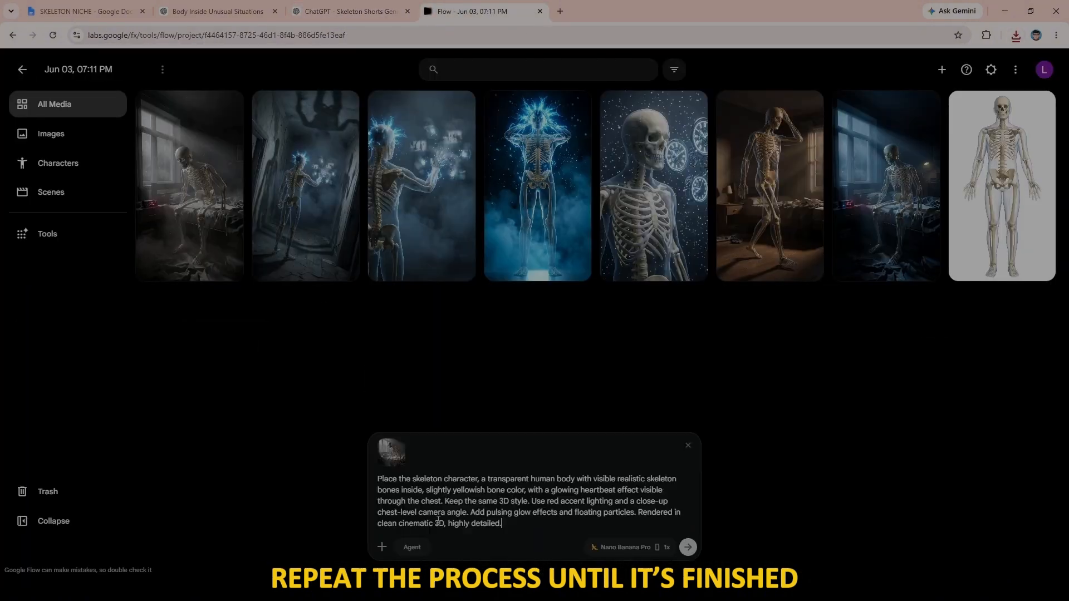
{"action": "left_click", "coordinate": [688, 547]}
Download the image of the skeleton with the glowing heartbeat at 1K original size and return to the project.
{"action": "left_click", "coordinate": [200, 237]}
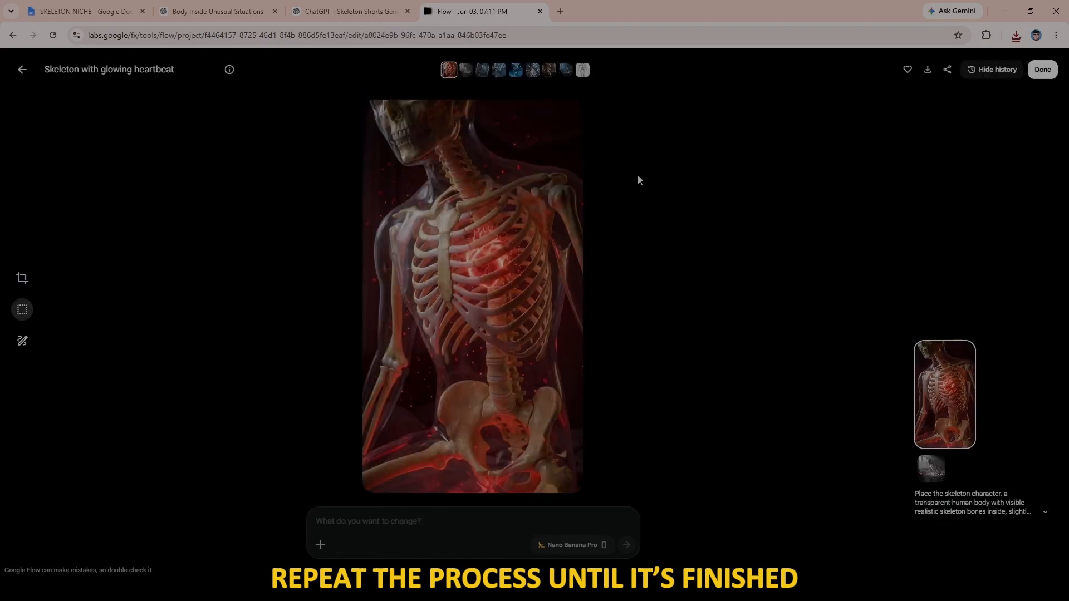
{"action": "left_click", "coordinate": [927, 71]}
{"action": "left_click", "coordinate": [895, 95]}
{"action": "left_click", "coordinate": [22, 72]}
Copy B-Roll Prompt 8 "Immune System Weakens" from ChatGPT and generate its image in Flow.
{"action": "left_click", "coordinate": [346, 12]}
{"action": "left_click", "coordinate": [747, 327]}
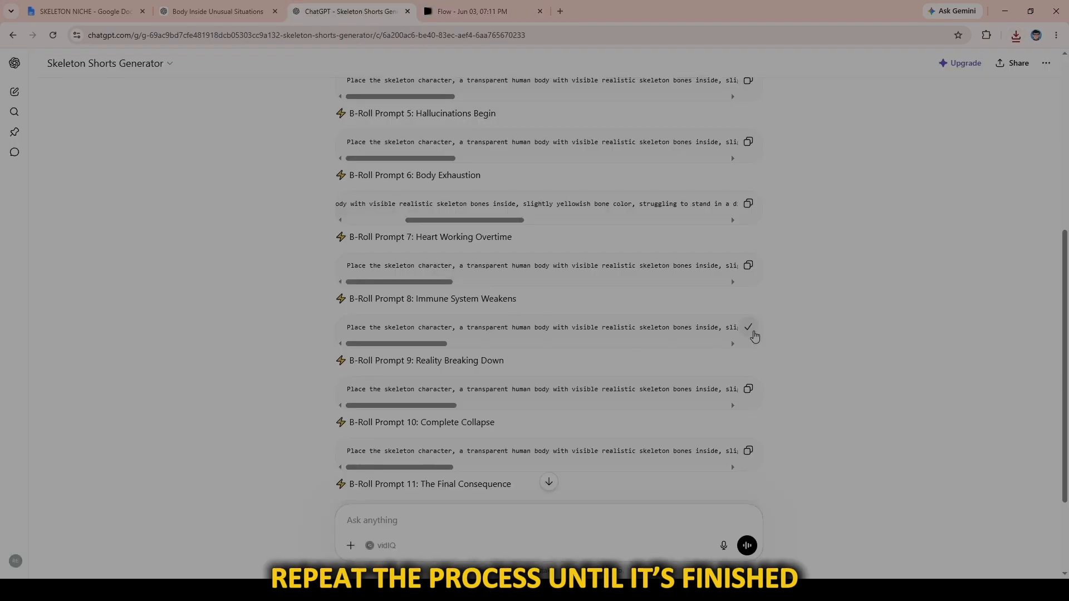
{"action": "left_click", "coordinate": [472, 11]}
{"action": "left_click", "coordinate": [420, 526]}
{"action": "key", "text": "ctrl+v"}
{"action": "left_click", "coordinate": [688, 547]}
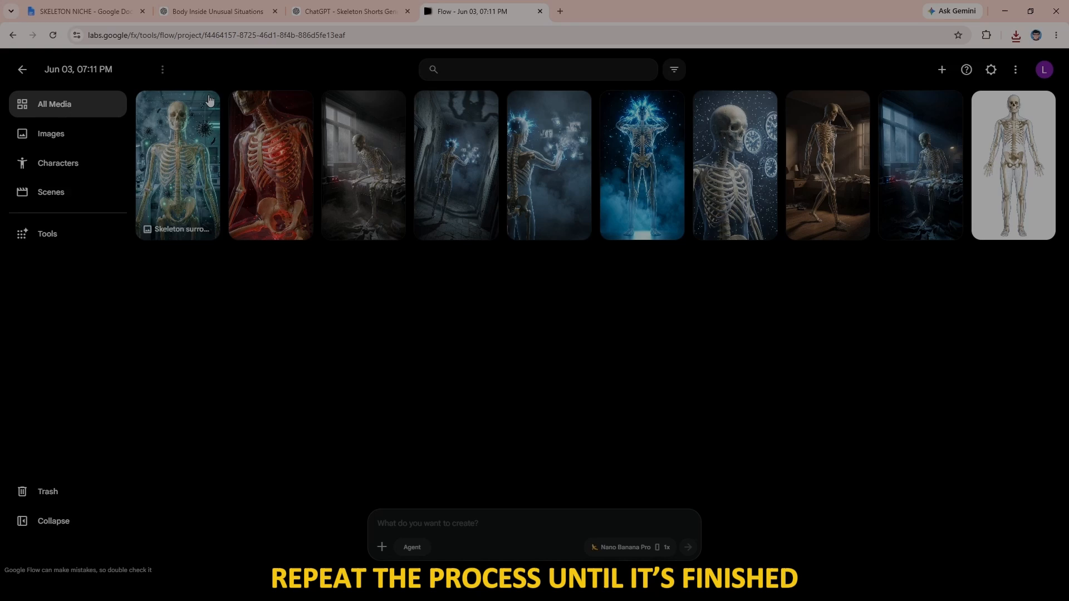
Download the newest image, the teal skeleton surrounded by floating germs, from the project gallery.
{"action": "left_click", "coordinate": [209, 106]}
{"action": "mouse_move", "coordinate": [194, 179]}
{"action": "left_click", "coordinate": [289, 182]}
Generate the image for B-Roll Prompt 9 "Reality Breaking Down" in Flow with the germ-surrounded skeleton as reference.
{"action": "left_click", "coordinate": [348, 11]}
{"action": "scroll", "coordinate": [584, 254], "scroll_direction": "down", "scroll_amount": 1}
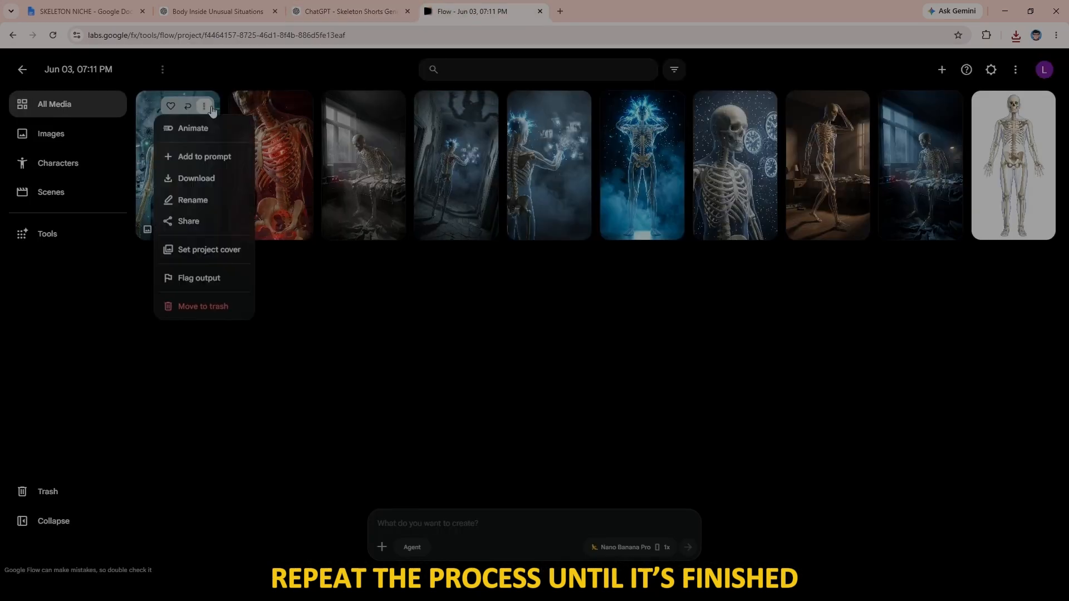
{"action": "left_click", "coordinate": [195, 156]}
{"action": "key", "text": "ctrl+v"}
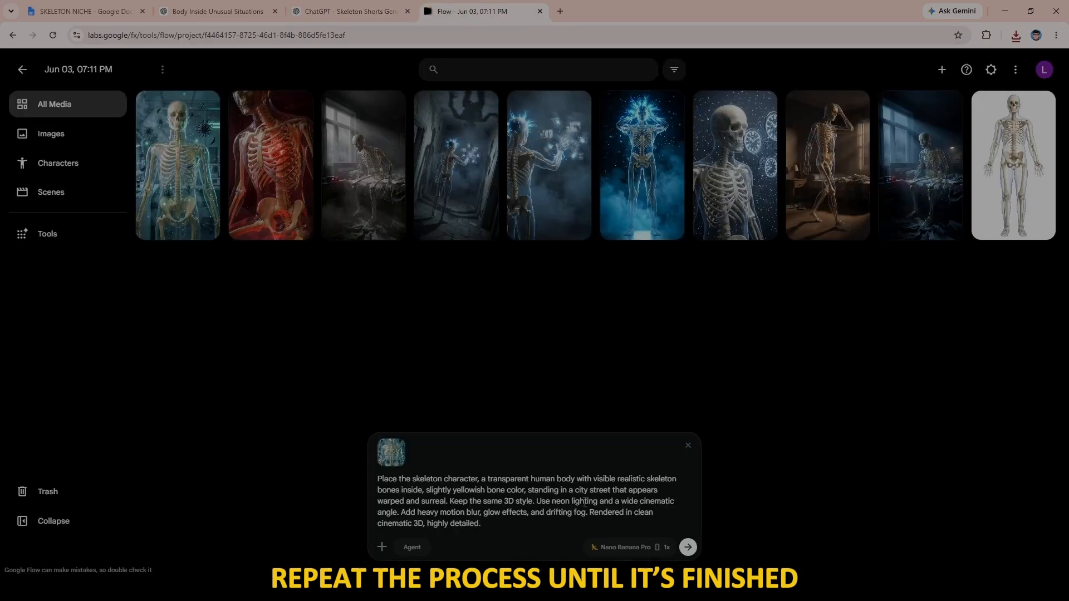
{"action": "left_click", "coordinate": [688, 548]}
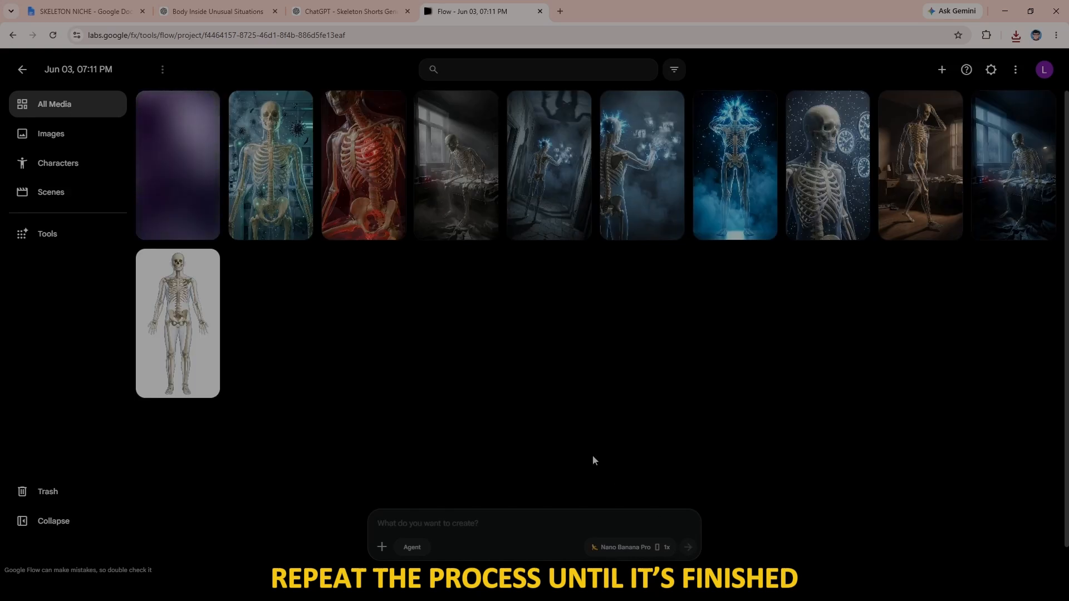
Download the image of the skeleton standing in the neon city street at 1K original size.
{"action": "left_click", "coordinate": [196, 174]}
{"action": "left_click", "coordinate": [928, 69]}
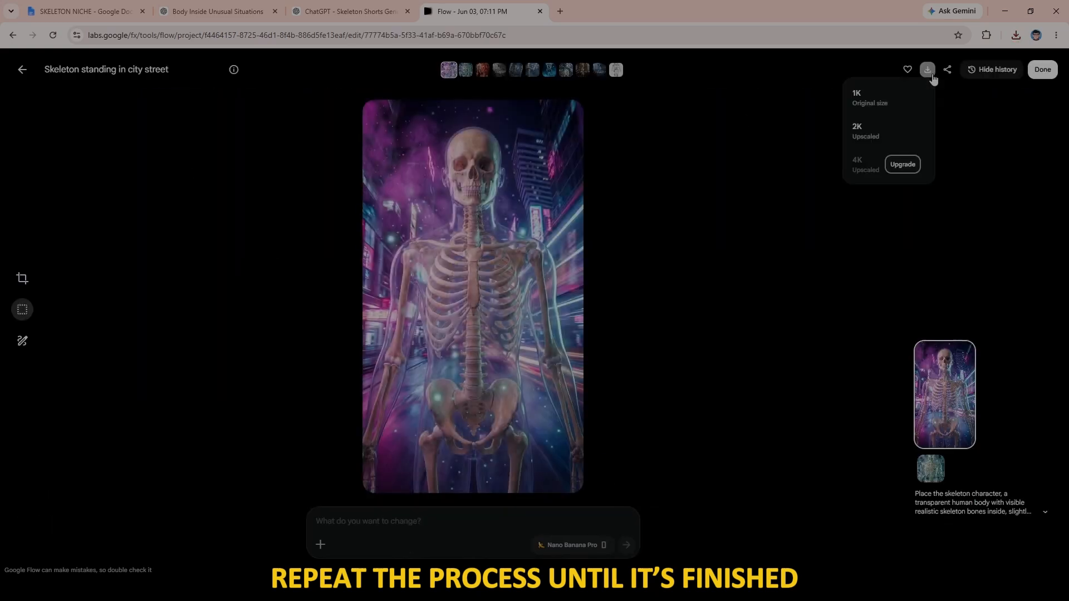
{"action": "left_click", "coordinate": [858, 91]}
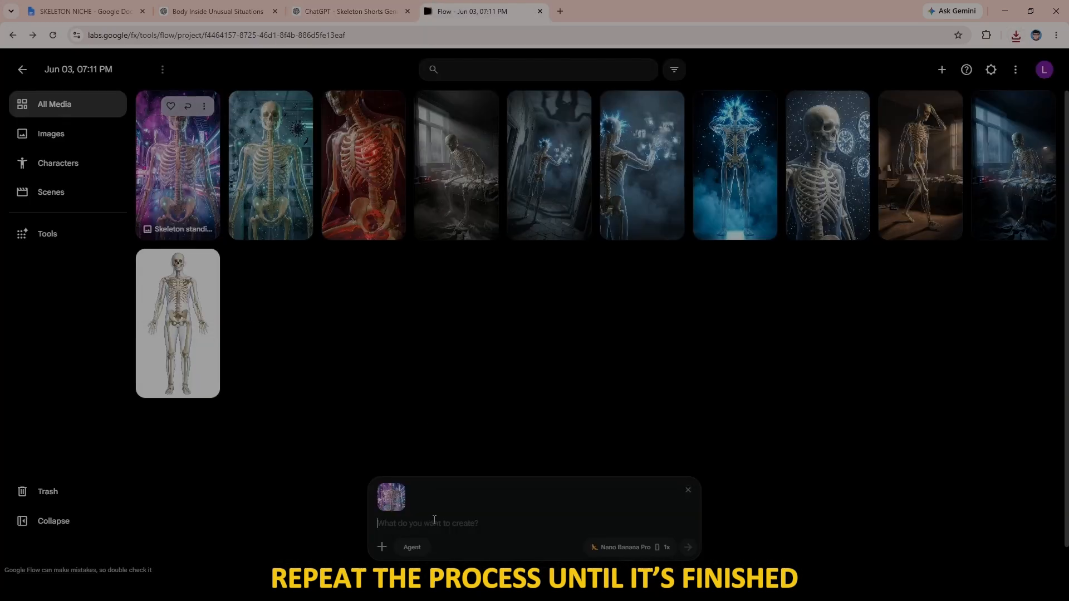
Generate the image for B-Roll Prompt 10 "Complete Collapse" with the city street skeleton as reference.
{"action": "left_click", "coordinate": [434, 521]}
{"action": "key", "text": "ctrl+v"}
{"action": "key", "text": "Return"}
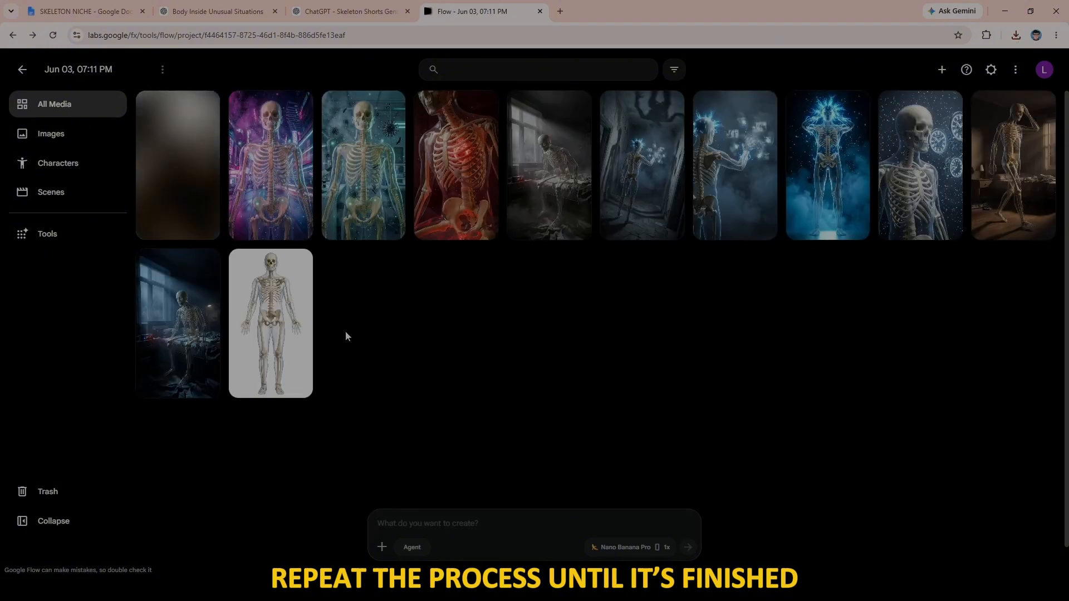
Download the image of the skeleton falling to its knees at 1K original size.
{"action": "left_click", "coordinate": [167, 184]}
{"action": "left_click", "coordinate": [928, 70]}
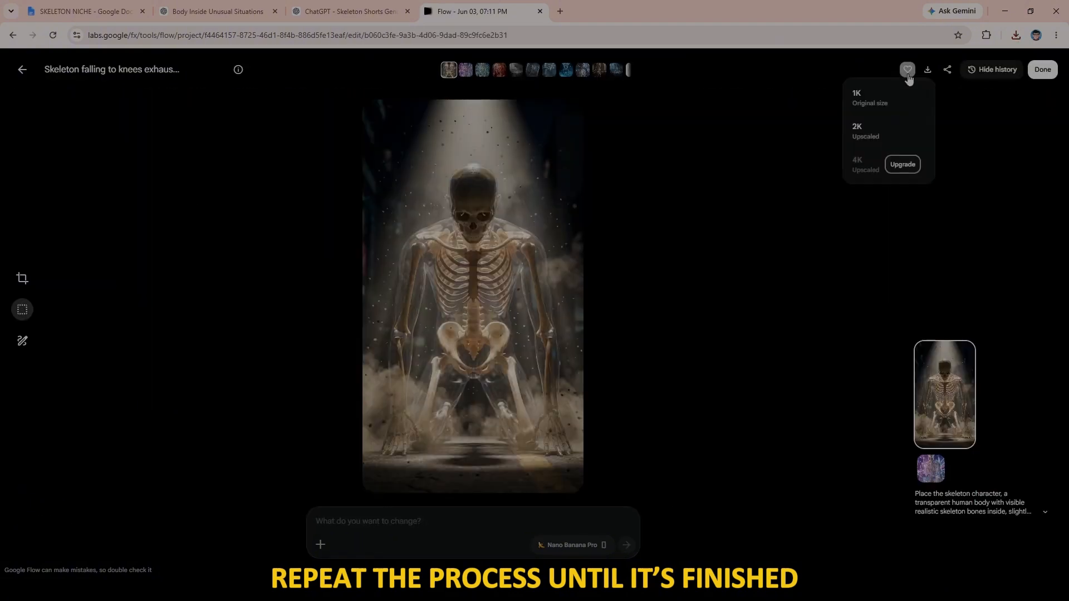
{"action": "left_click", "coordinate": [869, 95]}
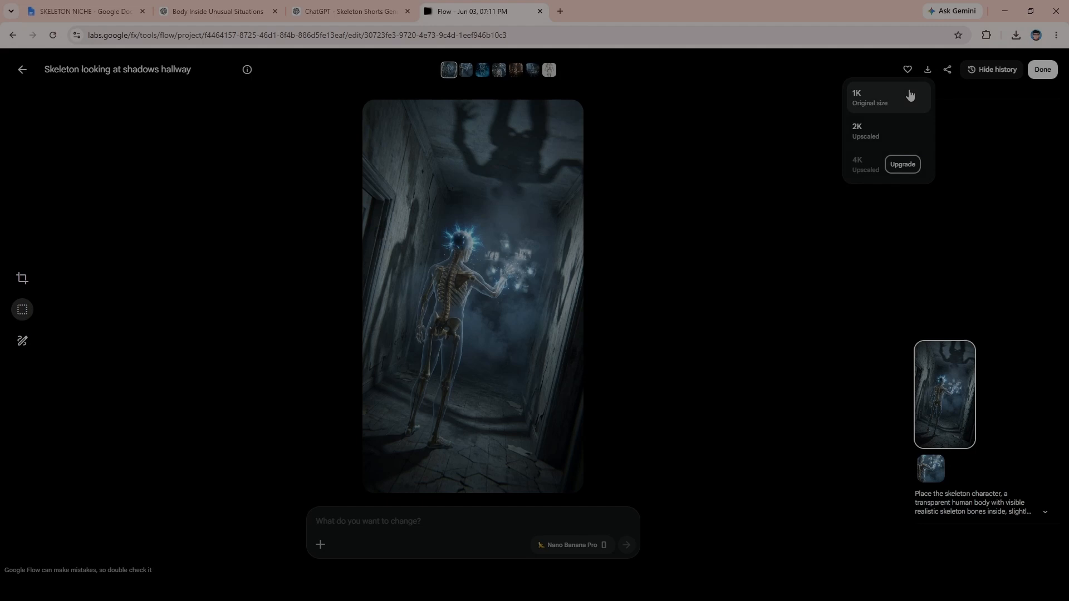
Download the image of the skeleton looking at shadows in the hallway at 1K original size and return to the project.
{"action": "left_click", "coordinate": [910, 95]}
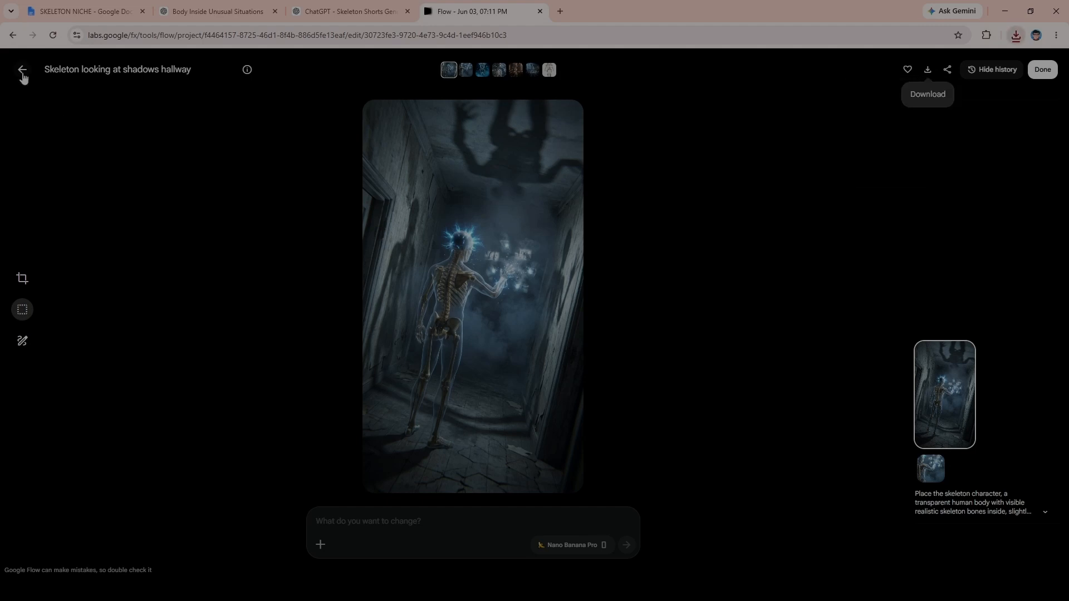
{"action": "left_click", "coordinate": [22, 71]}
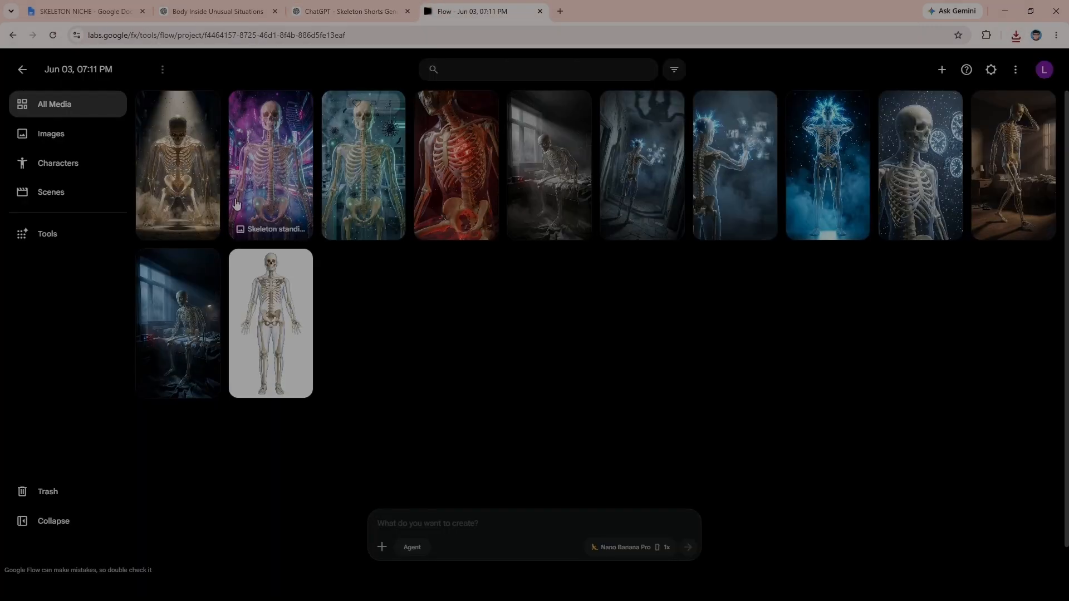
Generate the image for B-Roll Prompt 11 "The Final Consequence" with the kneeling skeleton as reference.
{"action": "left_click", "coordinate": [204, 104]}
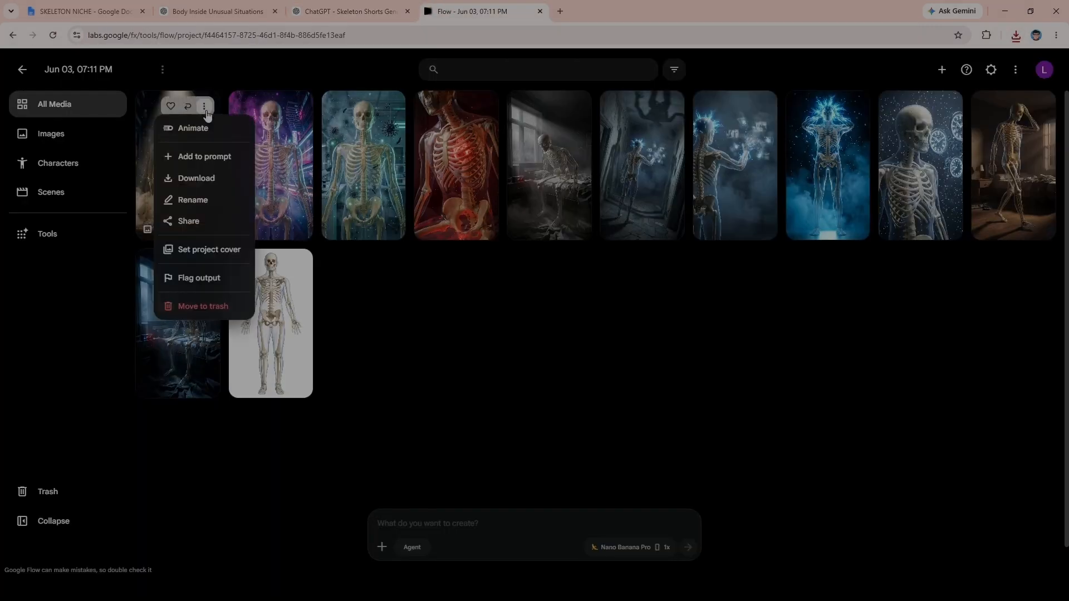
{"action": "left_click", "coordinate": [189, 153]}
{"action": "key", "text": "ctrl+v"}
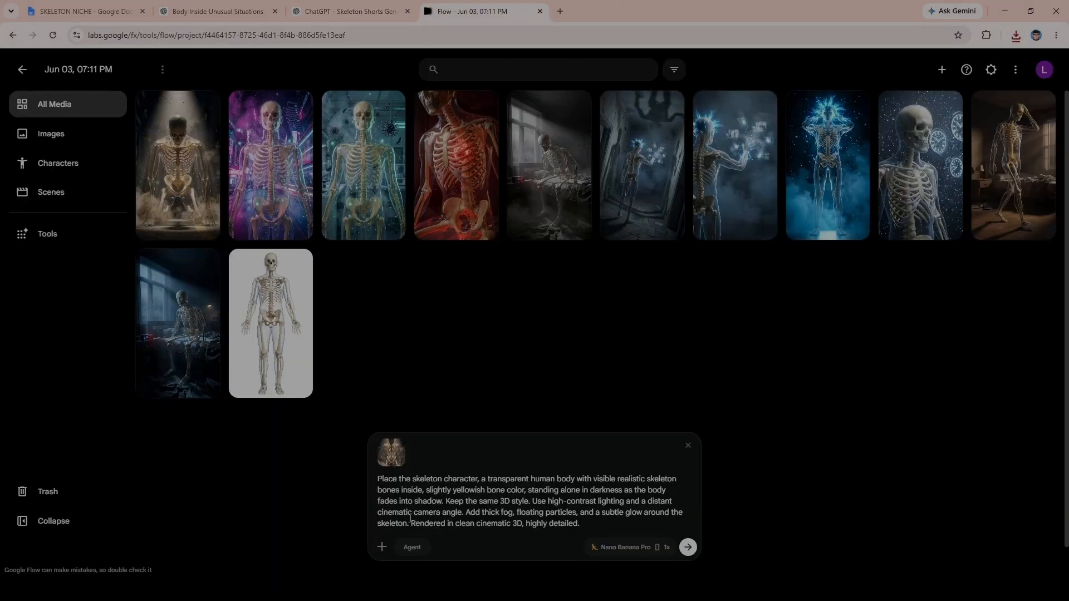
{"action": "left_click", "coordinate": [687, 547]}
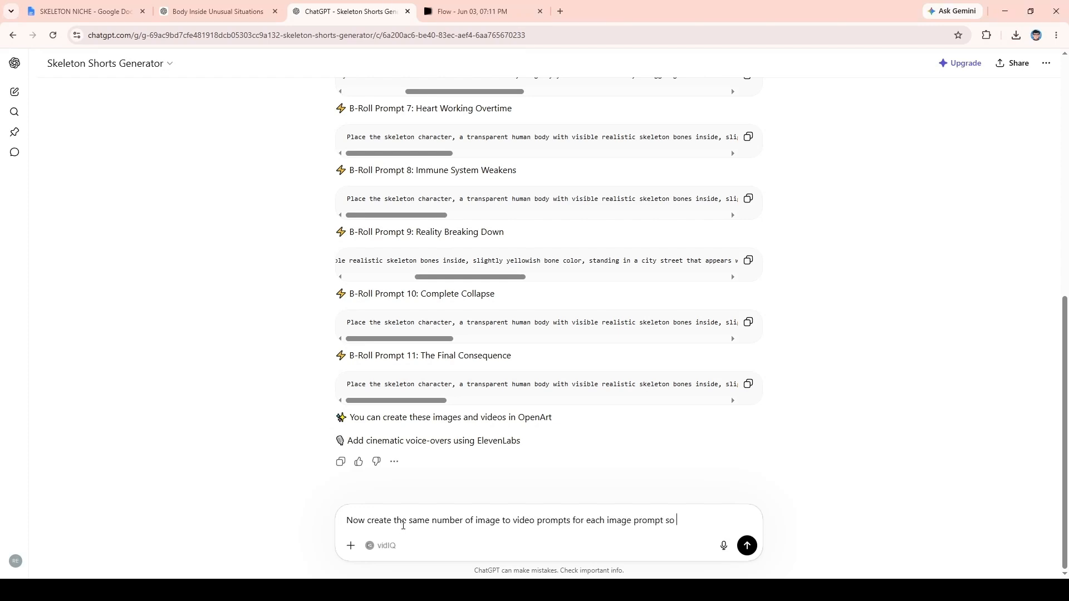
Ask ChatGPT to create the same number of image-to-video prompts for each image prompt to animate the images.
{"action": "type", "text": "animate the images"}
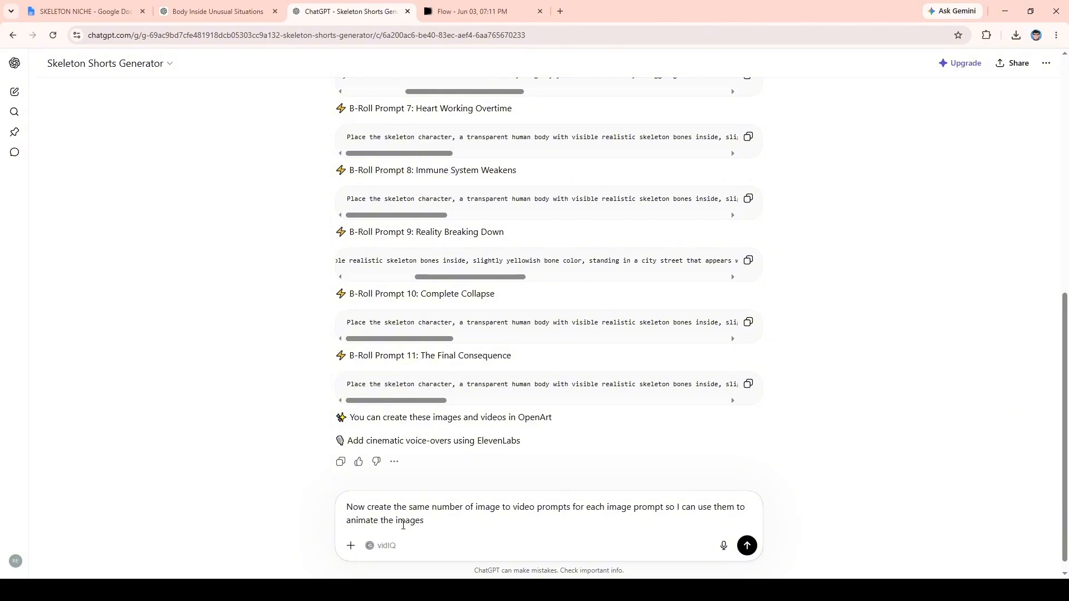
{"action": "key", "text": "Return"}
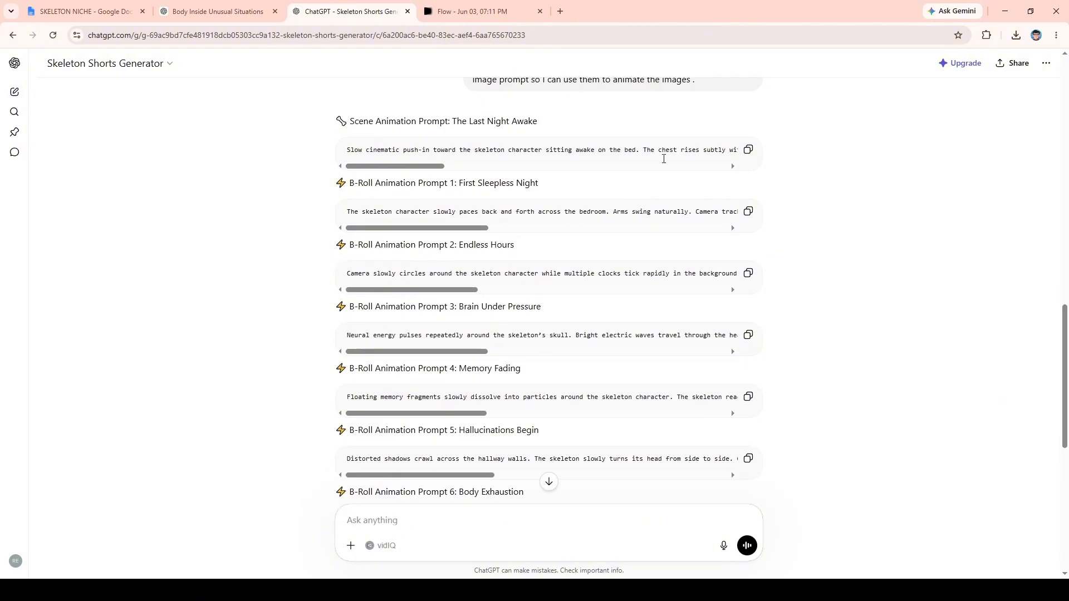
Copy the "The Last Night Awake" animation prompt and add a Flow agent instruction with the "Skeleton sitting on bed" image.
{"action": "left_click", "coordinate": [749, 149]}
{"action": "left_click", "coordinate": [472, 11]}
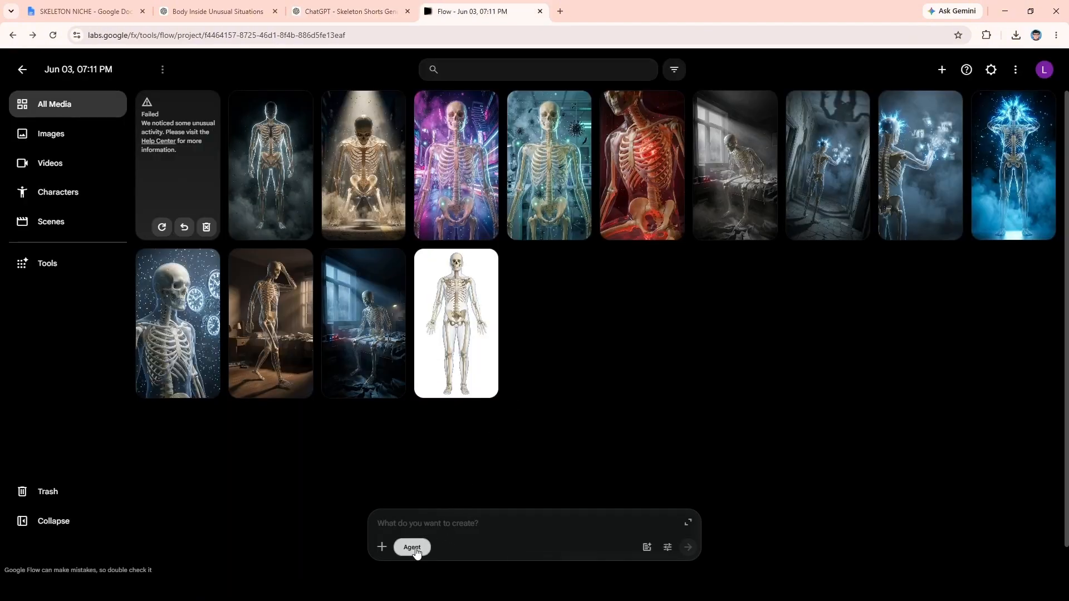
{"action": "left_click", "coordinate": [646, 547]}
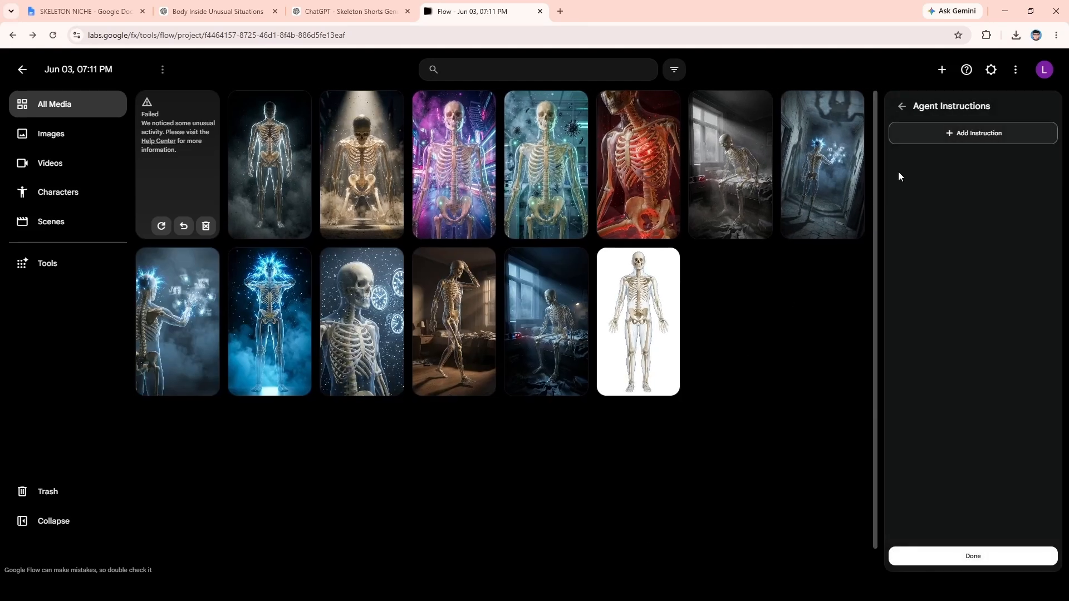
{"action": "left_click", "coordinate": [913, 134]}
{"action": "left_click", "coordinate": [923, 199]}
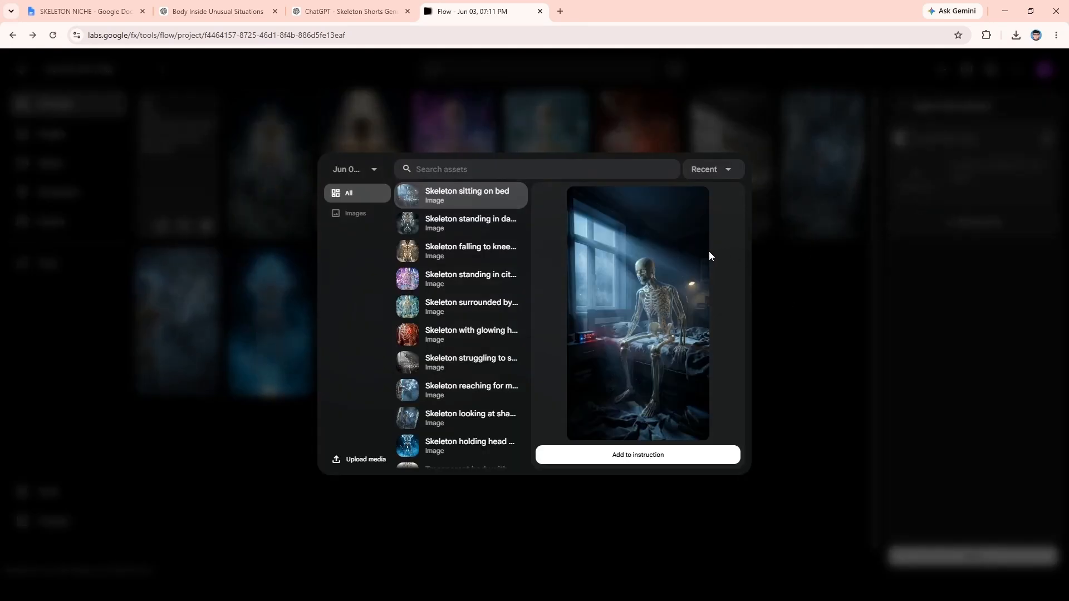
{"action": "scroll", "coordinate": [458, 273], "scroll_direction": "down", "scroll_amount": 2}
{"action": "scroll", "coordinate": [458, 281], "scroll_direction": "up", "scroll_amount": 2}
{"action": "left_click", "coordinate": [466, 196]}
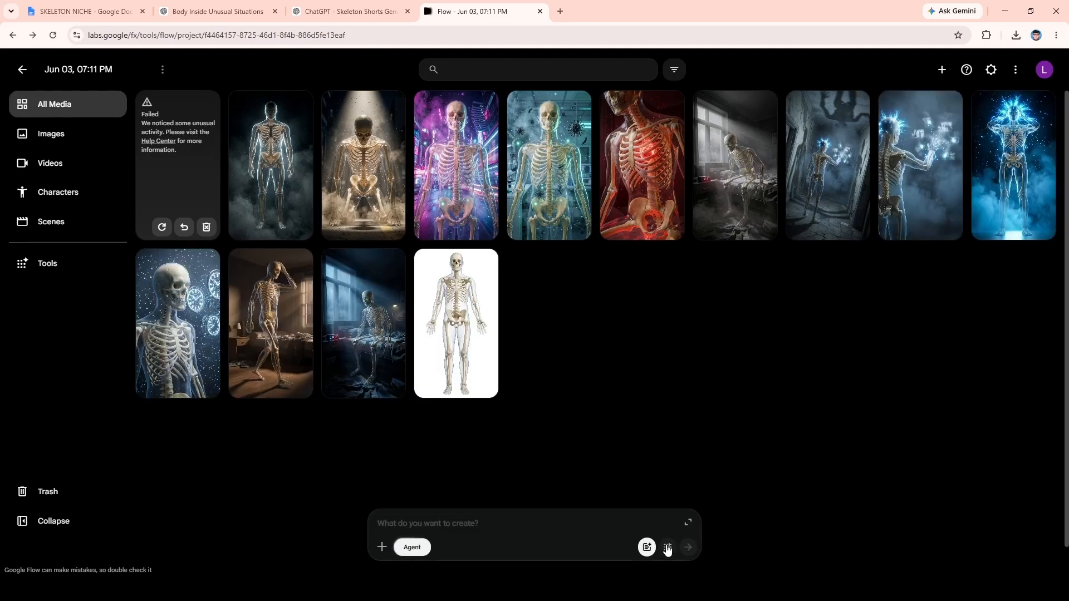
Set the agent's image defaults to 9:16 and Nano Banana Pro and its video model to Veo 3.1 - Fast, and save.
{"action": "left_click", "coordinate": [668, 547]}
{"action": "left_click", "coordinate": [948, 396]}
{"action": "left_click", "coordinate": [947, 459]}
{"action": "left_click", "coordinate": [999, 352]}
{"action": "left_click", "coordinate": [1038, 245]}
{"action": "left_click", "coordinate": [966, 290]}
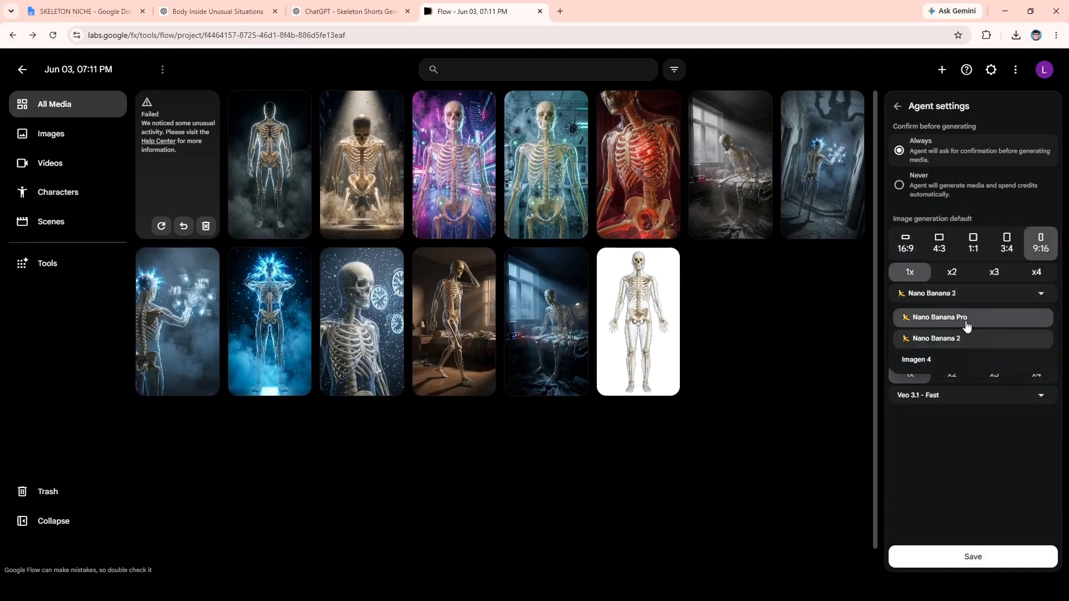
{"action": "left_click", "coordinate": [964, 313]}
{"action": "left_click", "coordinate": [954, 560]}
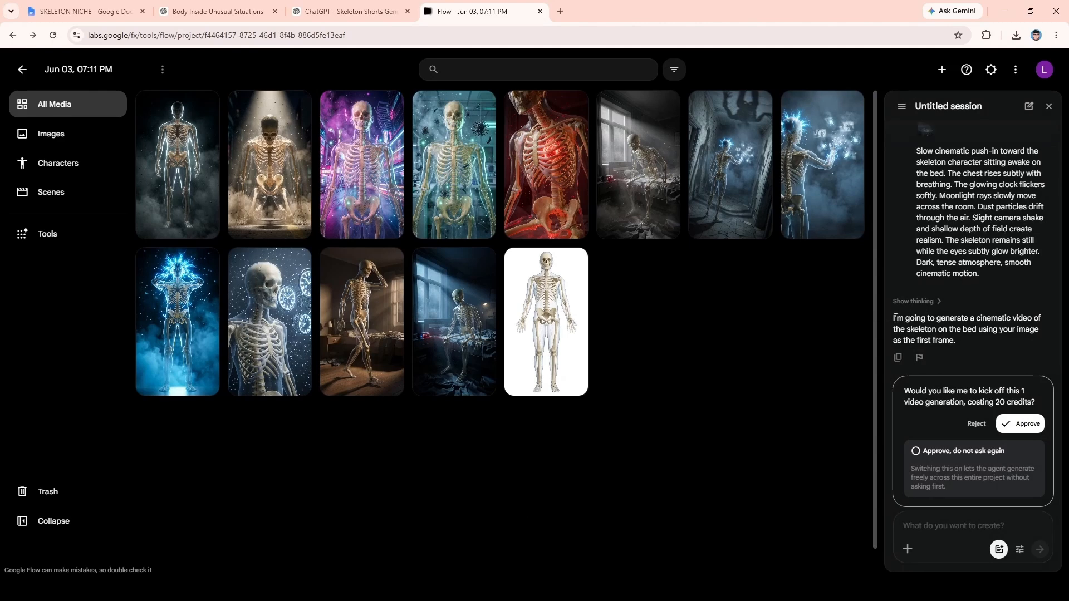
Approve the agent's video generation of the skeleton on the bed and open the generated video.
{"action": "triple_click", "coordinate": [954, 335]}
{"action": "left_click_drag", "start_coordinate": [904, 391], "coordinate": [1048, 408]}
{"action": "left_click", "coordinate": [1021, 426]}
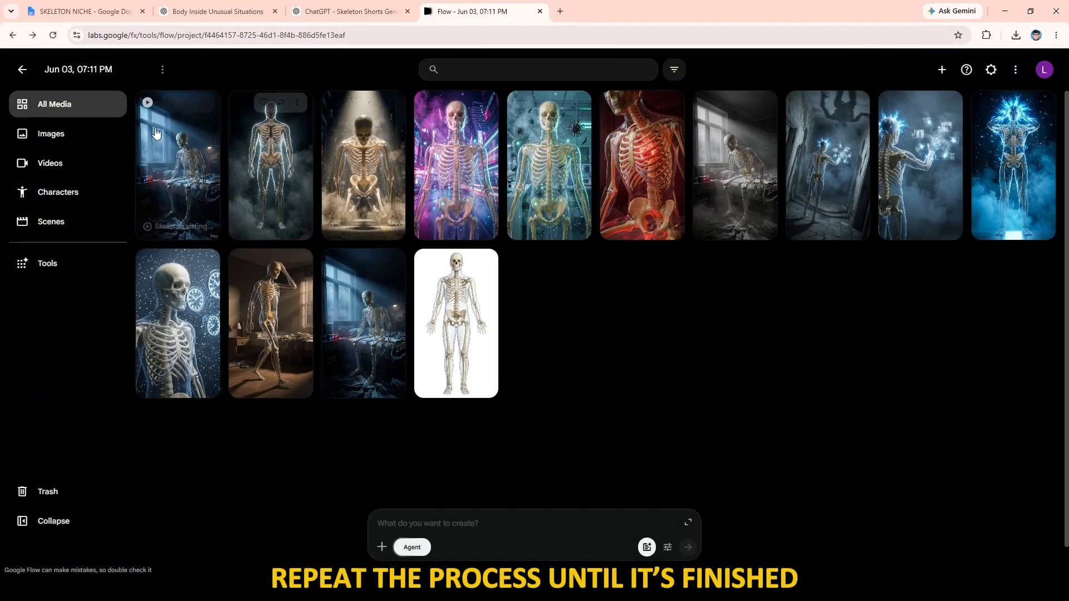
{"action": "left_click", "coordinate": [182, 157]}
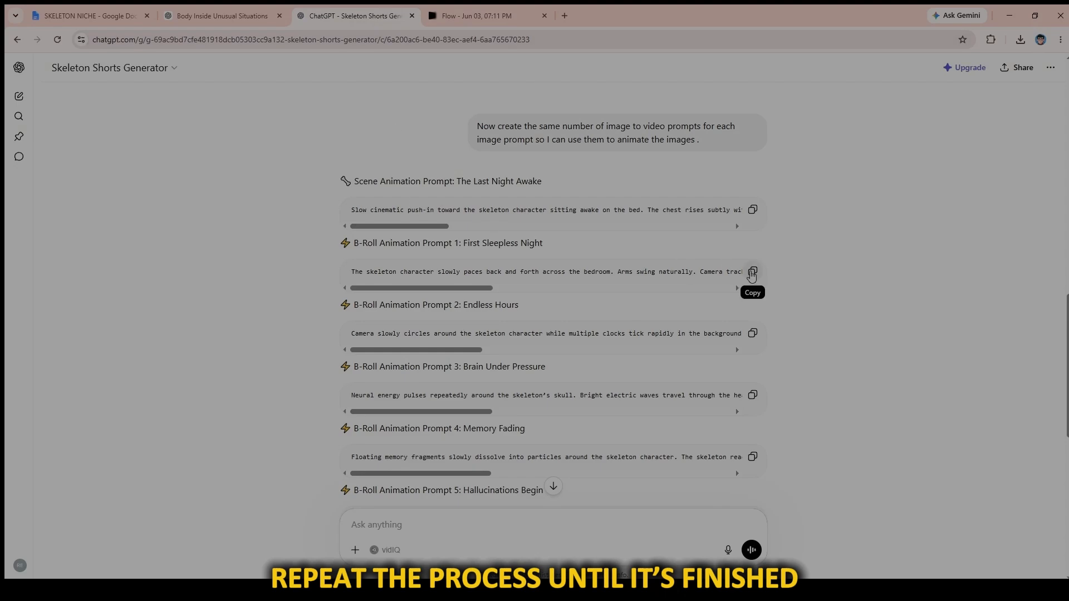
Copy the "First Sleepless Night" animation prompt from ChatGPT and add it as a Flow agent instruction with the skeleton pacing image.
{"action": "left_click", "coordinate": [752, 276]}
{"action": "left_click", "coordinate": [479, 16]}
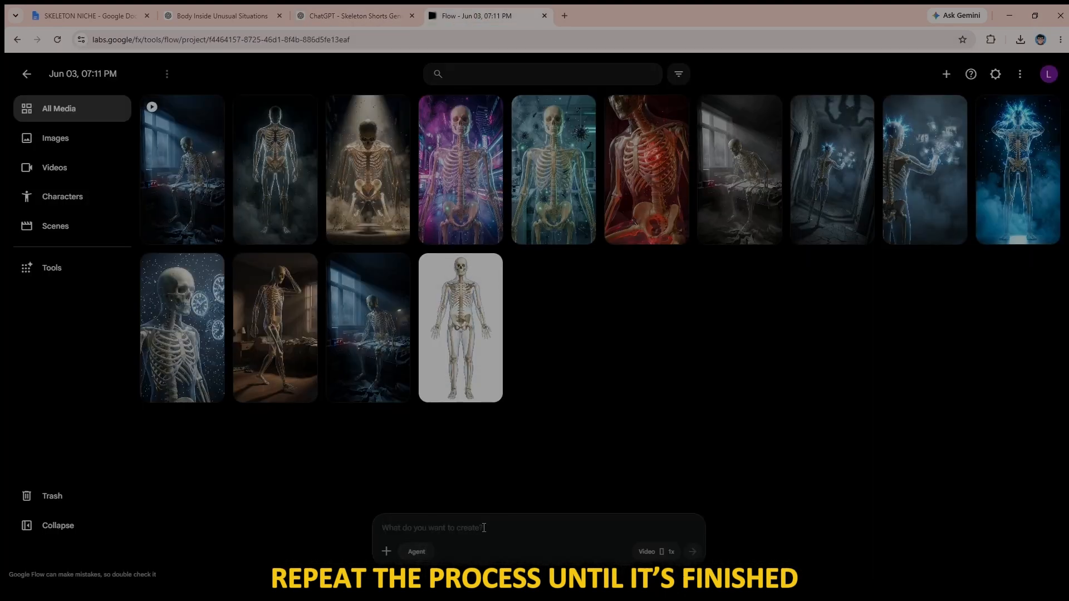
{"action": "left_click", "coordinate": [416, 552]}
{"action": "left_click", "coordinate": [977, 229]}
{"action": "scroll", "coordinate": [460, 285], "scroll_direction": "down", "scroll_amount": 1}
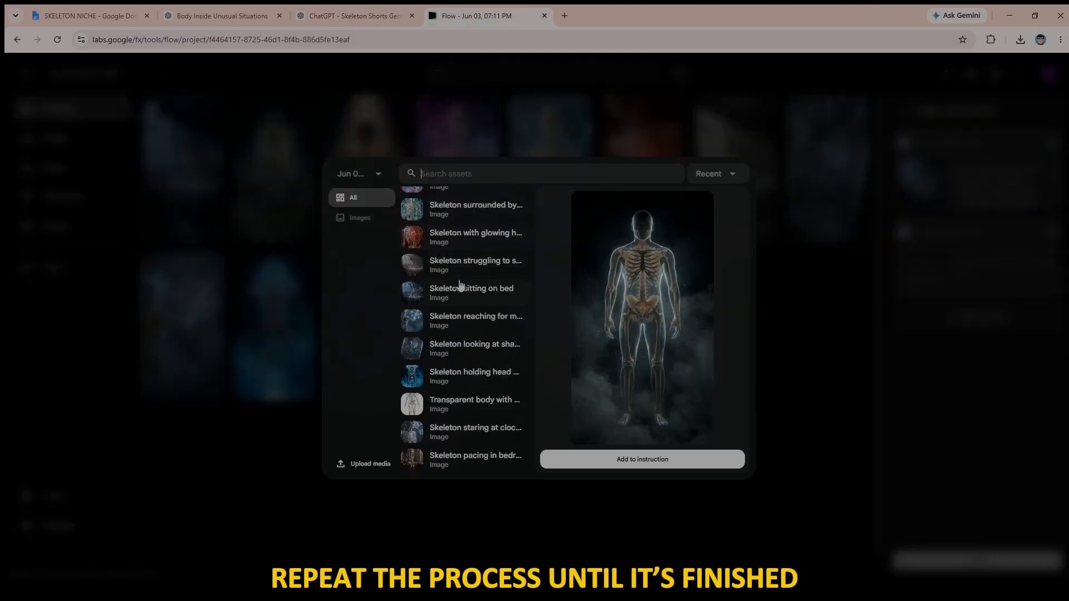
{"action": "scroll", "coordinate": [445, 471], "scroll_direction": "up", "scroll_amount": 1}
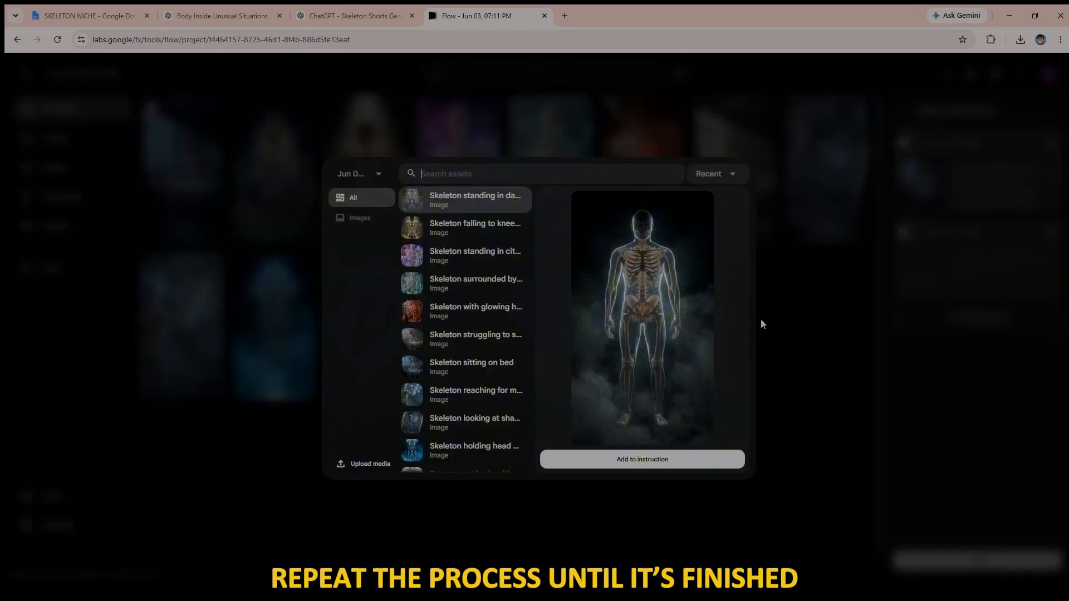
{"action": "scroll", "coordinate": [440, 468], "scroll_direction": "down", "scroll_amount": 3}
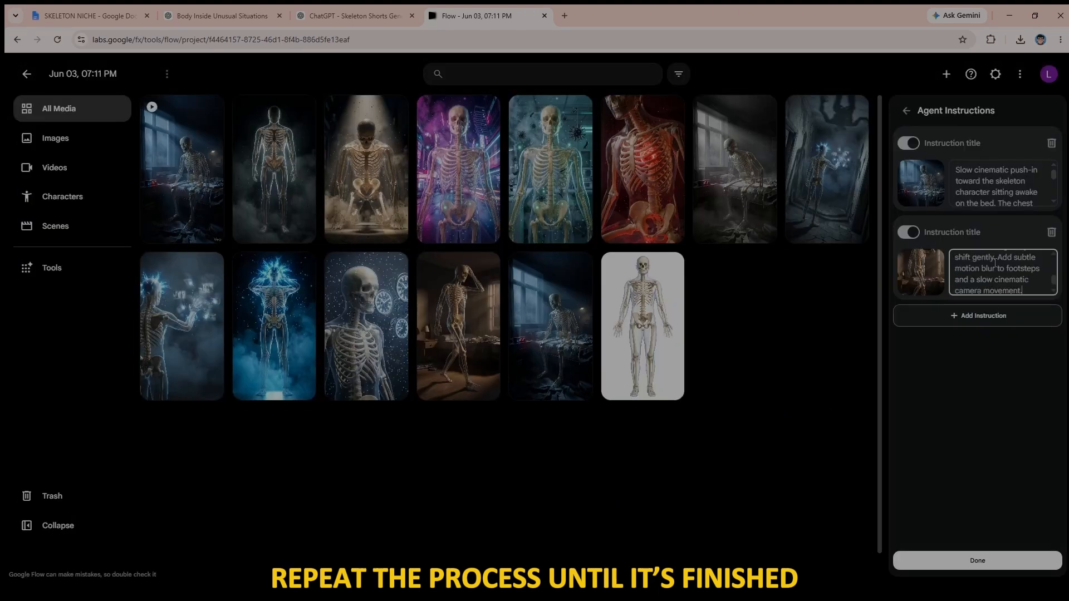
Attach the image of the skeleton pacing in the bedroom to the agent prompt for its video generation.
{"action": "scroll", "coordinate": [997, 139], "scroll_direction": "down", "scroll_amount": 2}
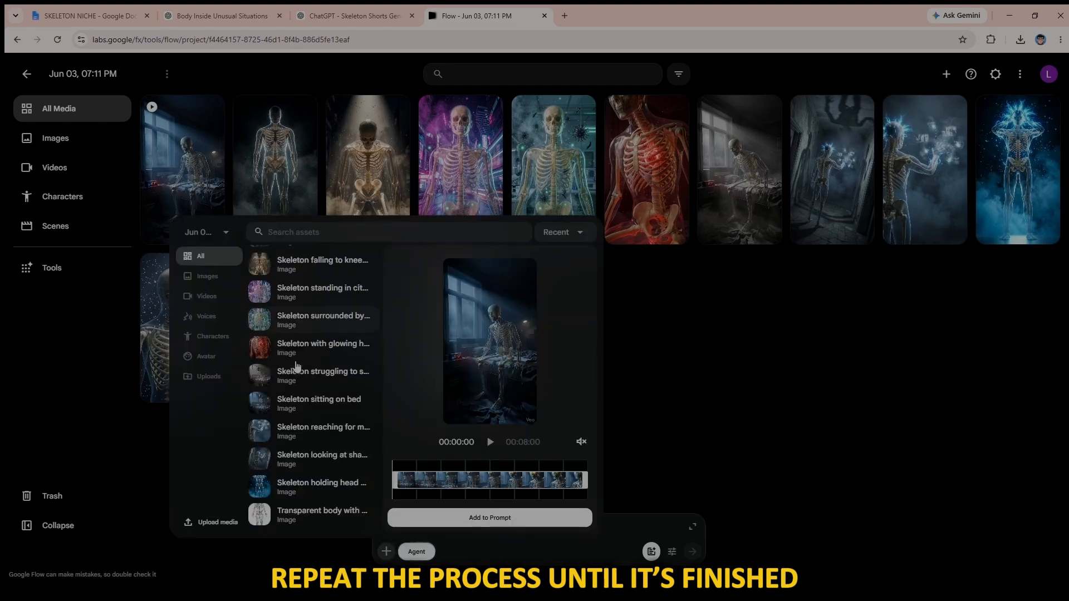
{"action": "scroll", "coordinate": [312, 446], "scroll_direction": "down", "scroll_amount": 2}
{"action": "left_click", "coordinate": [323, 516]}
{"action": "left_click", "coordinate": [474, 518]}
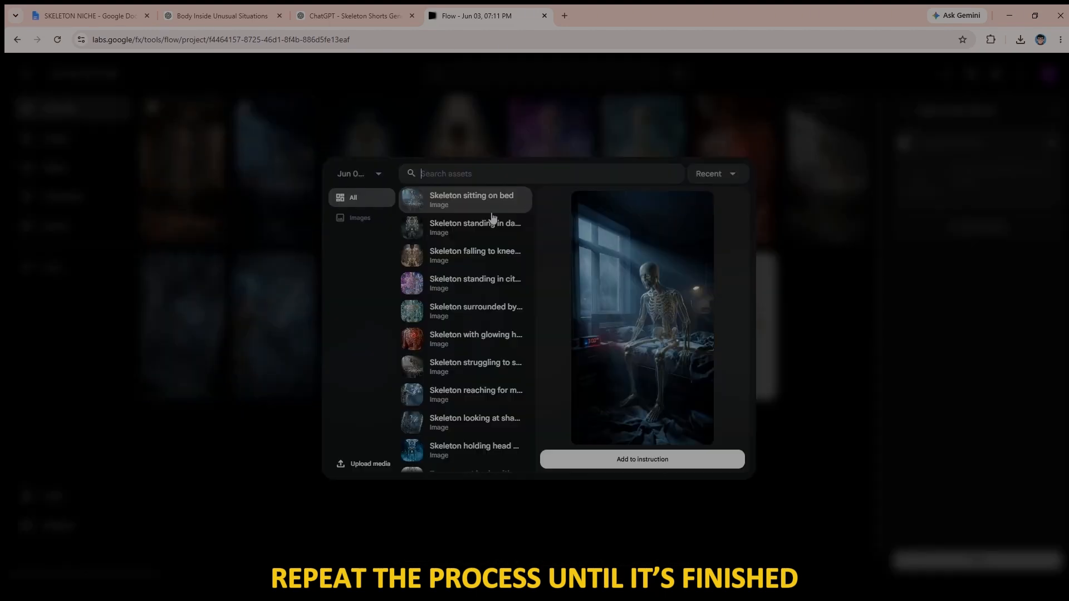
Add the skeleton and clocks image to the "Endless Hours" animation instruction and approve the agent's video generation.
{"action": "scroll", "coordinate": [493, 217], "scroll_direction": "down", "scroll_amount": 3}
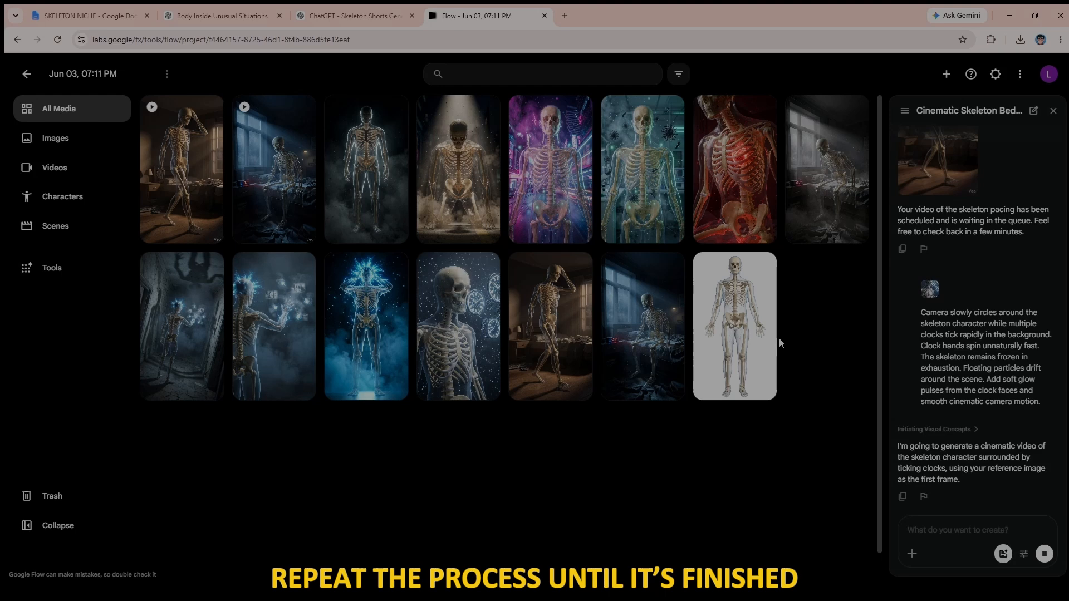
{"action": "left_click", "coordinate": [1026, 428]}
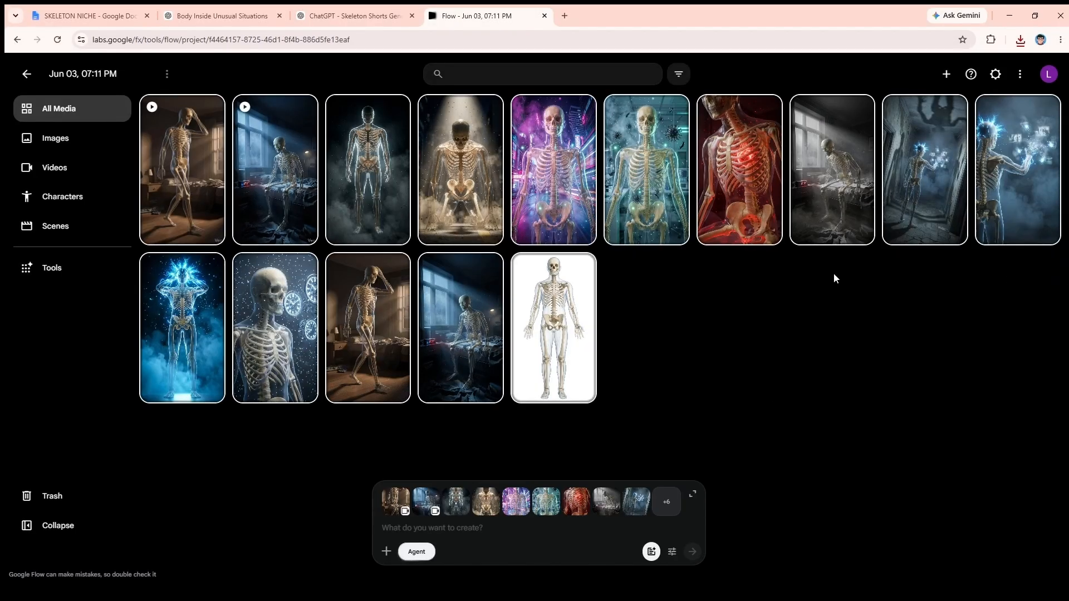
Move all the project's images and videos into a new collection named "Skeleton Niche".
{"action": "right_click", "coordinate": [270, 172]}
{"action": "left_click", "coordinate": [312, 186]}
{"action": "left_click", "coordinate": [564, 301]}
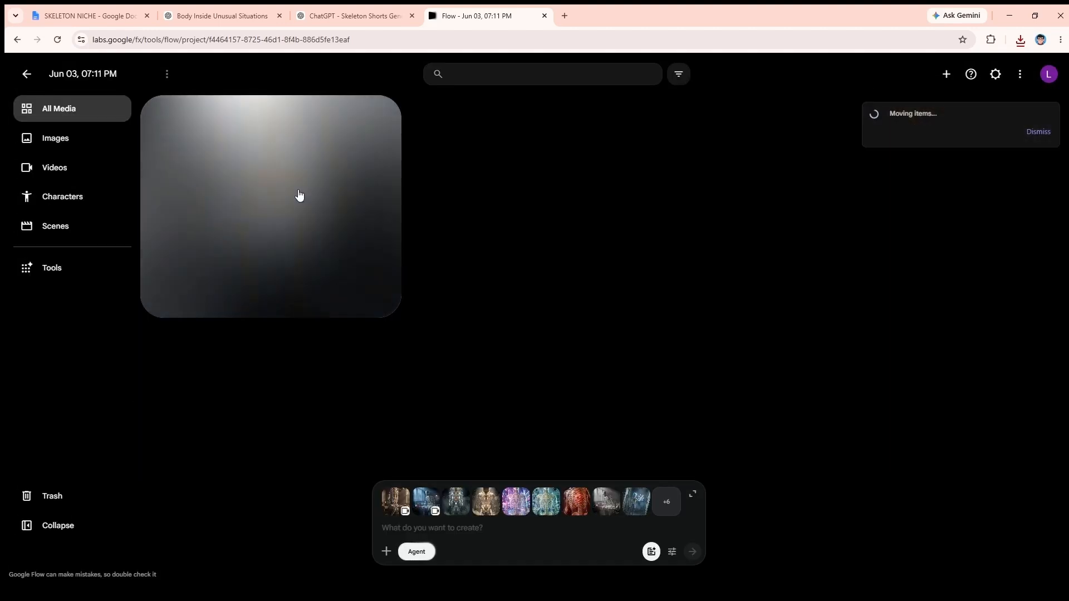
{"action": "type", "text": "Skeleton Niche"}
{"action": "key", "text": "Return"}
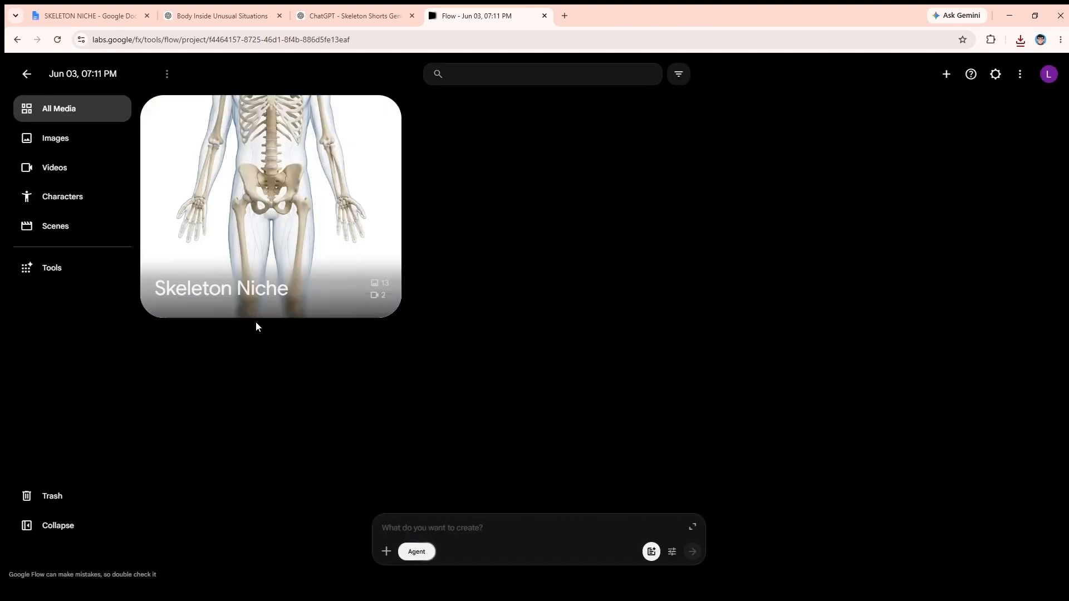
Copy all the scene and B-roll animation prompts from ChatGPT and paste them into the blank Google Docs document.
{"action": "left_click", "coordinate": [355, 16]}
{"action": "left_click_drag", "start_coordinate": [329, 181], "coordinate": [784, 379]}
{"action": "scroll", "coordinate": [779, 380], "scroll_direction": "down", "scroll_amount": 2}
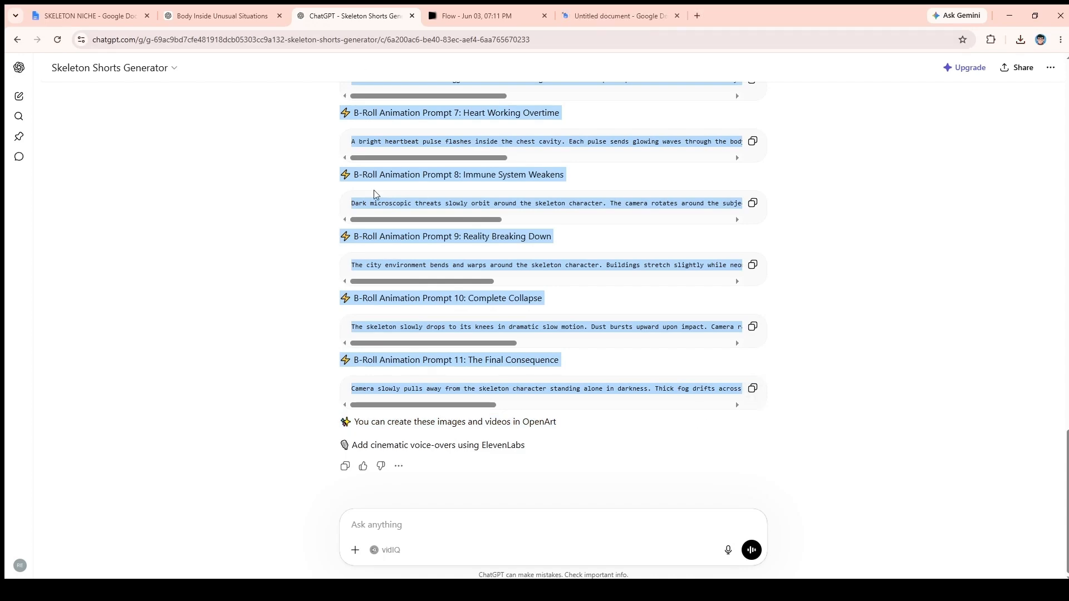
{"action": "scroll", "coordinate": [373, 190], "scroll_direction": "up", "scroll_amount": 10}
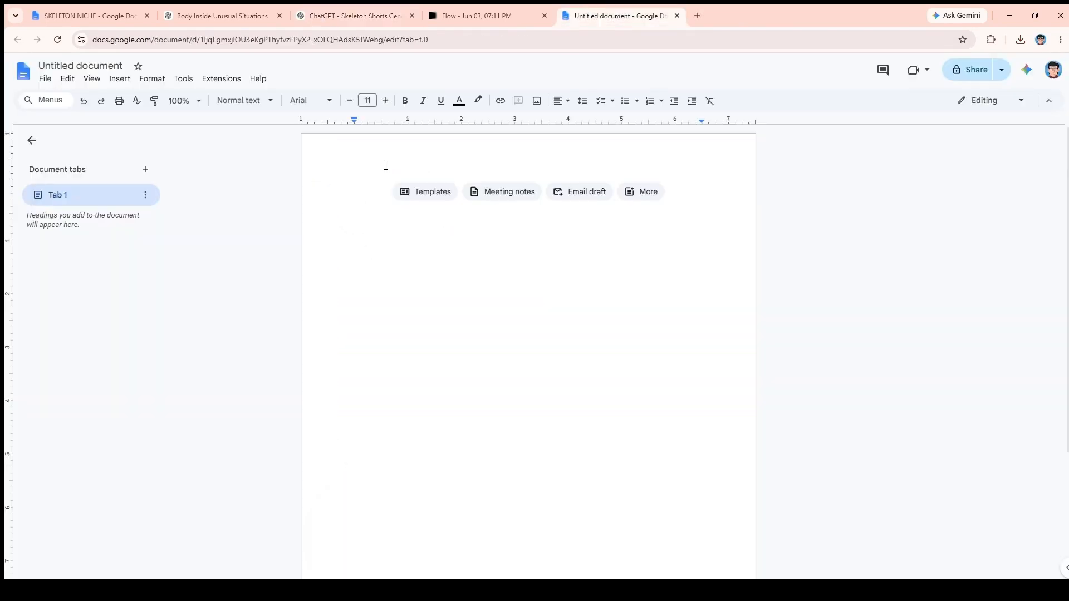
{"action": "key", "text": "ctrl+v"}
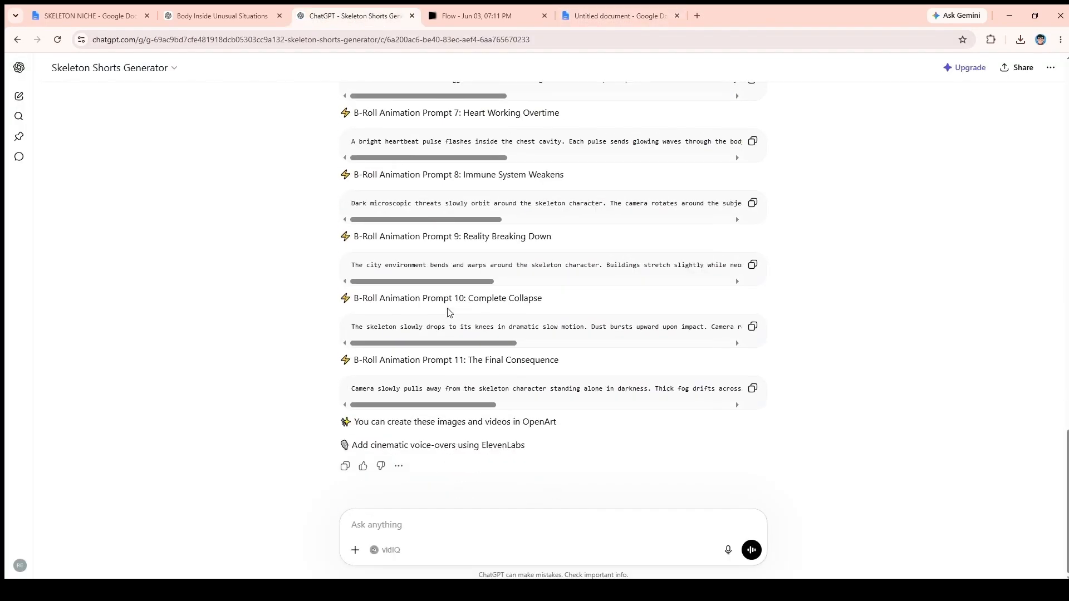
{"action": "left_click", "coordinate": [613, 17]}
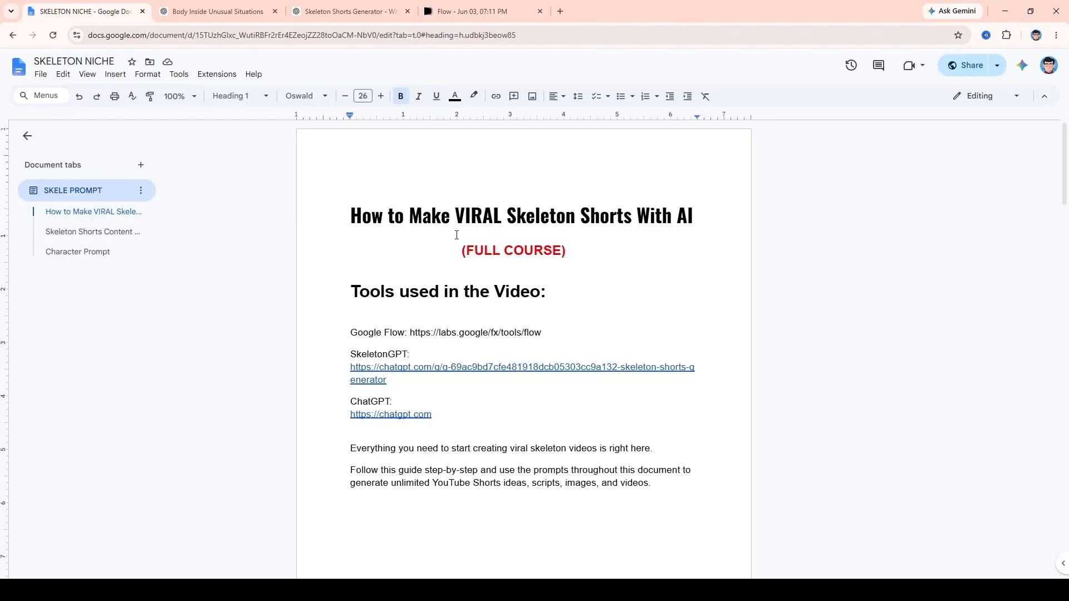
Copy the voiceover script instructions under "Video Prompt" in the SKELETON NICHE document and switch to the "Body Inside Unusual Situations" chat.
{"action": "scroll", "coordinate": [453, 232], "scroll_direction": "down", "scroll_amount": 20}
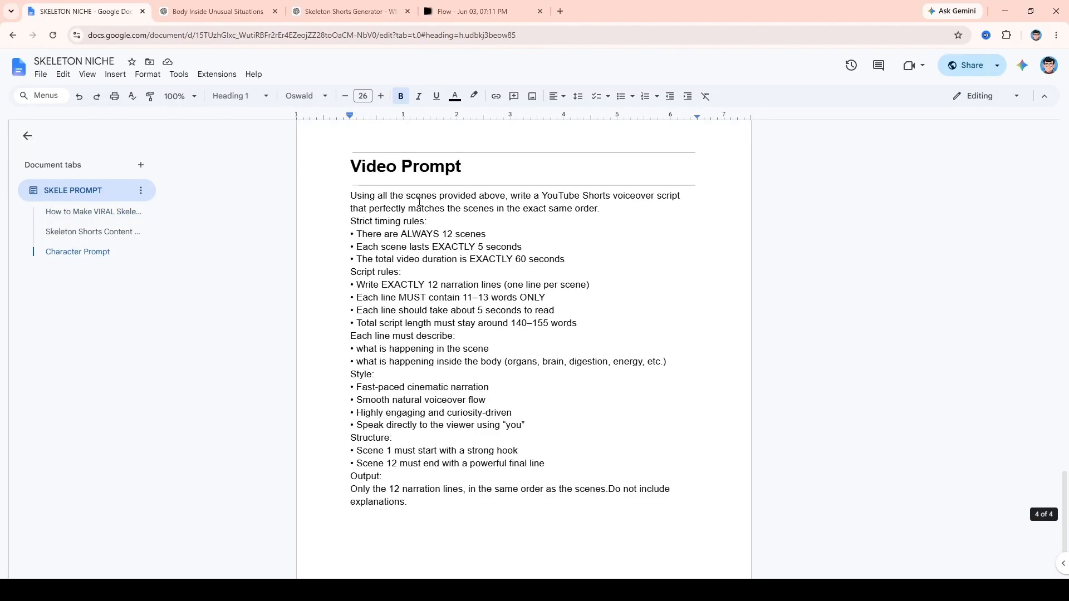
{"action": "left_click_drag", "start_coordinate": [361, 199], "coordinate": [616, 515]}
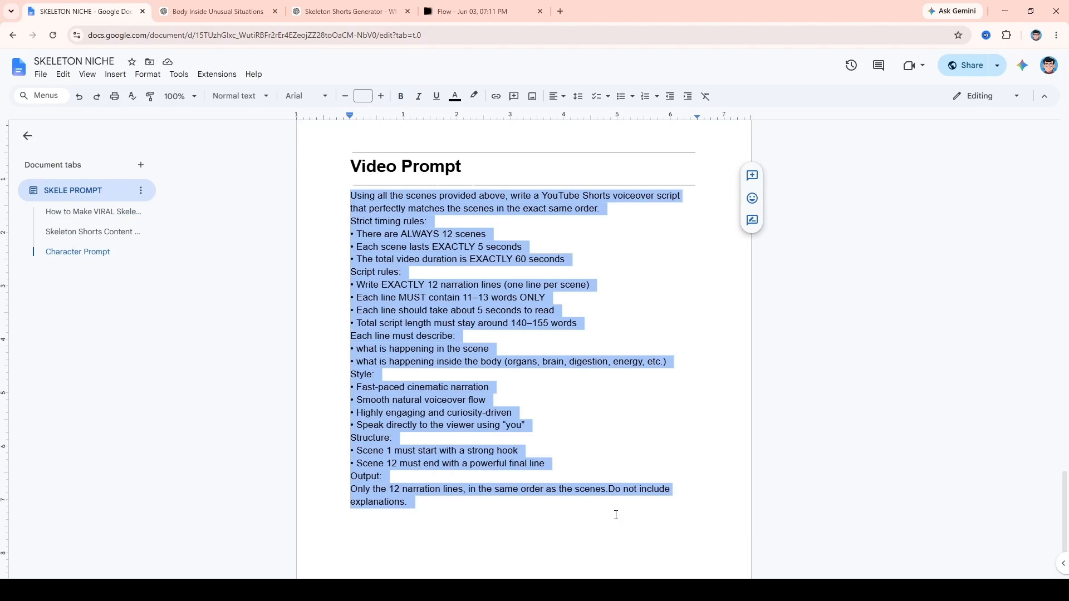
{"action": "left_click", "coordinate": [206, 10]}
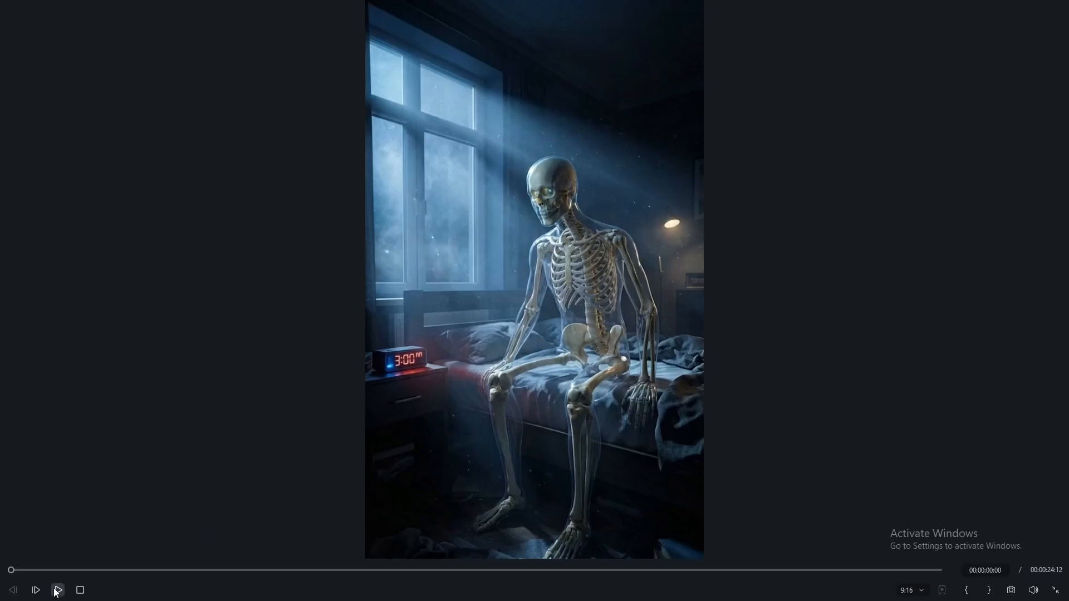
Play the edited 9:16 skeleton short in the video editor's full-screen preview.
{"action": "left_click", "coordinate": [58, 590]}
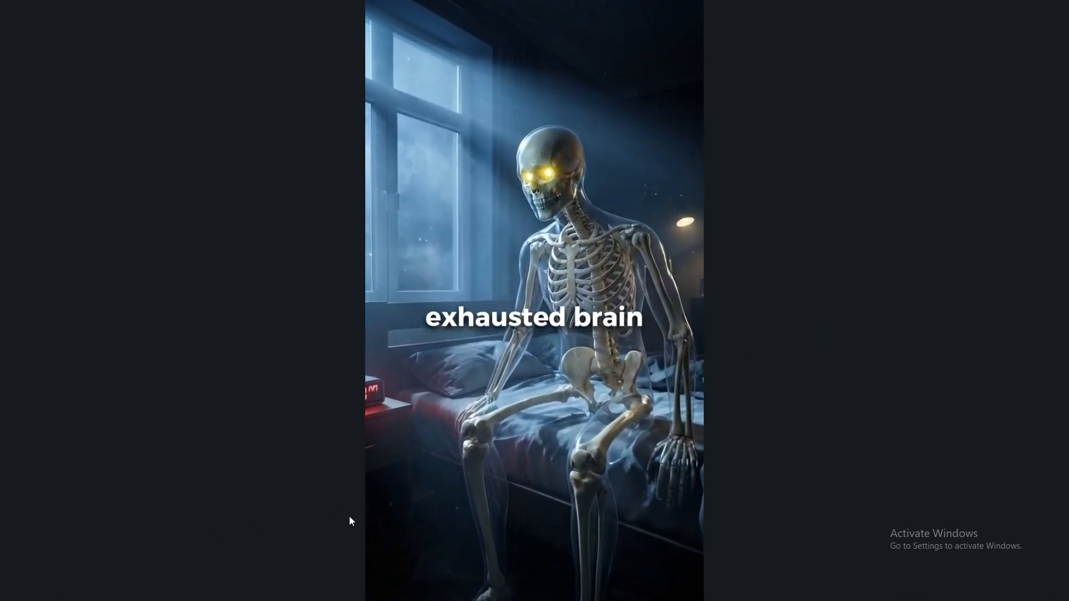